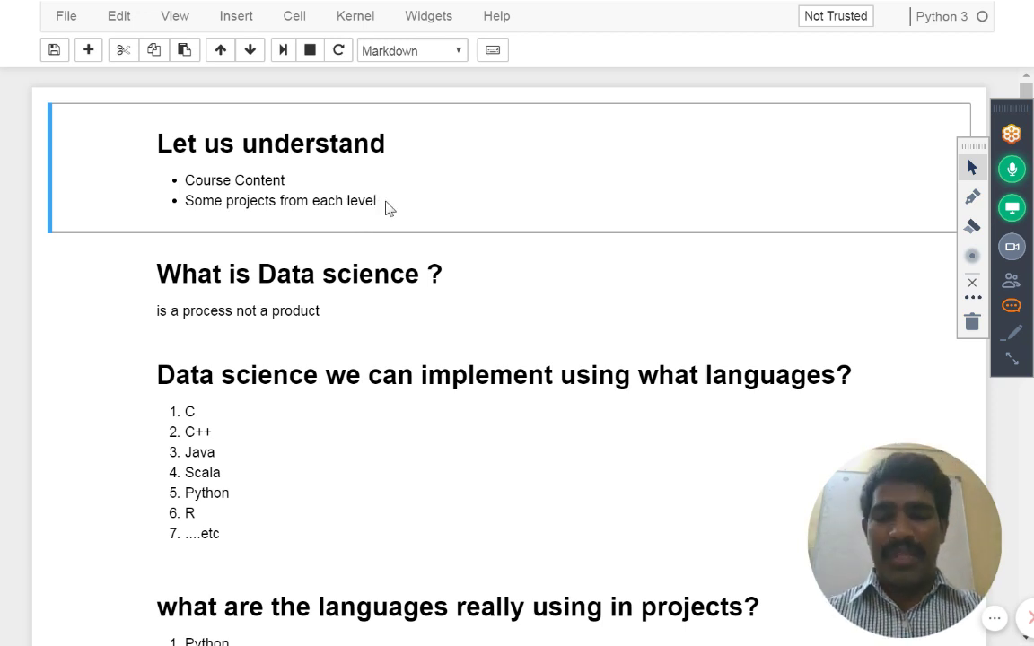
Step: Add a Markdown note below Let us understand listing python programmer, data analyst and Data scientist
key("b")
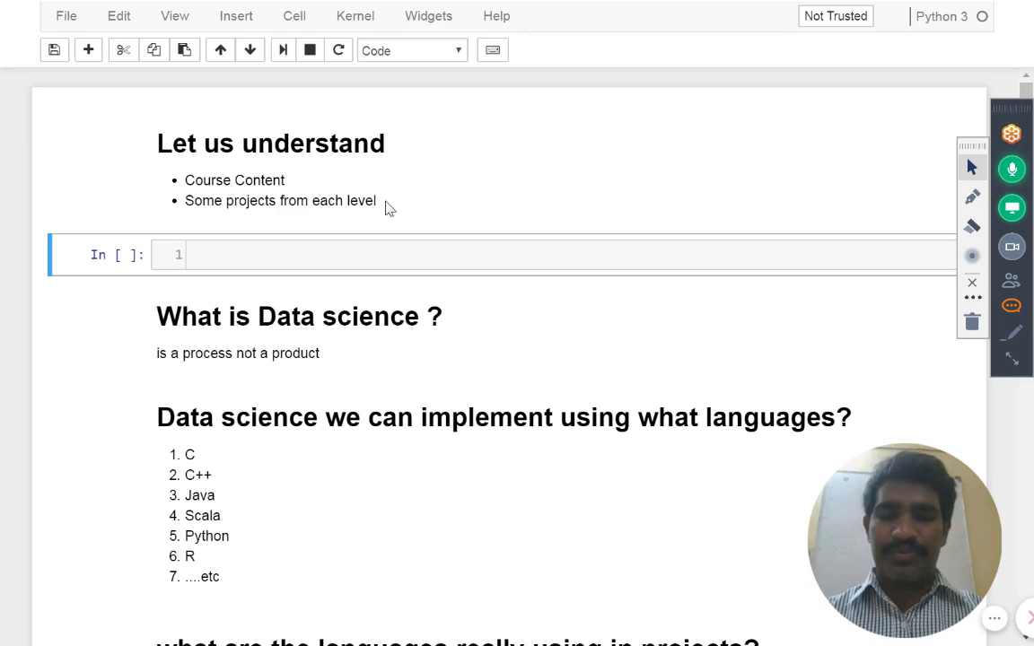
scroll(386, 208, "down", 6)
scroll(386, 208, "down", 6)
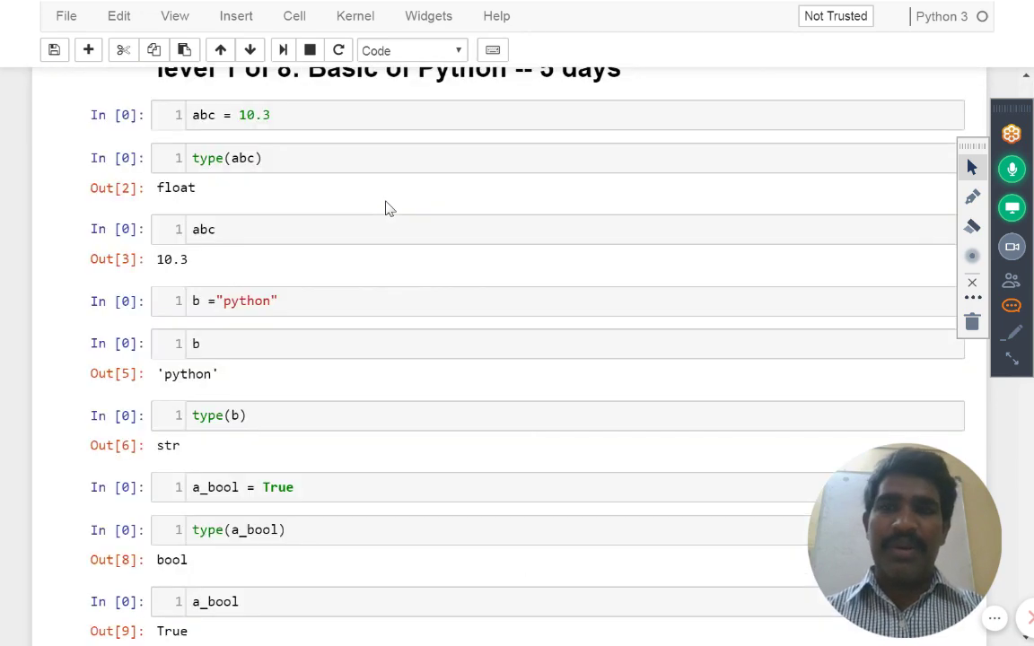
scroll(386, 208, "up", 12)
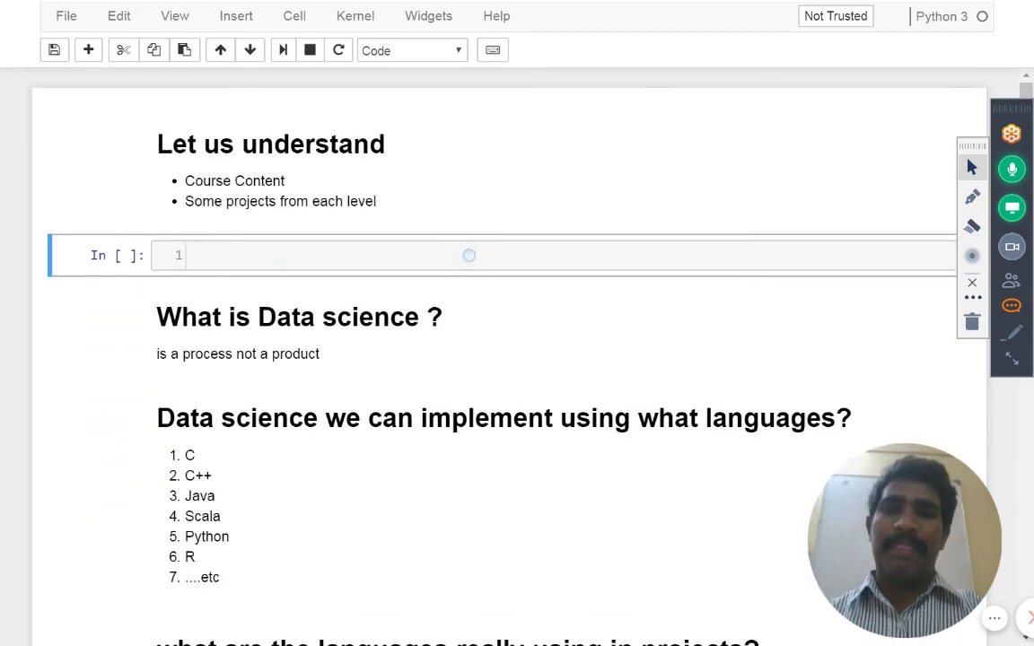
left_click(468, 254)
type("End of mu course you are industry ready ")
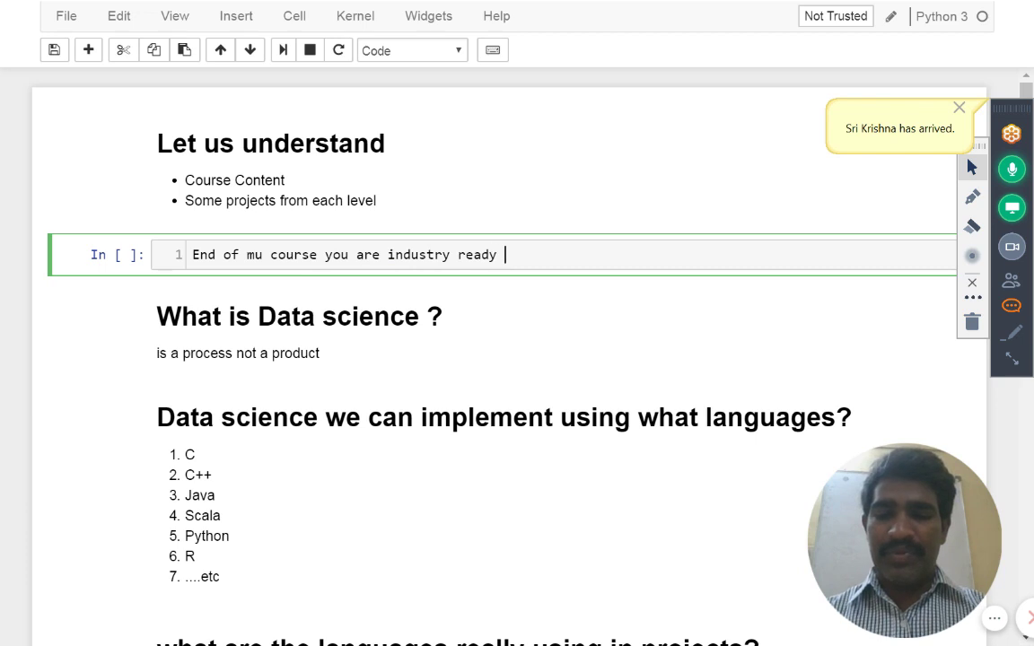
type("with three role")
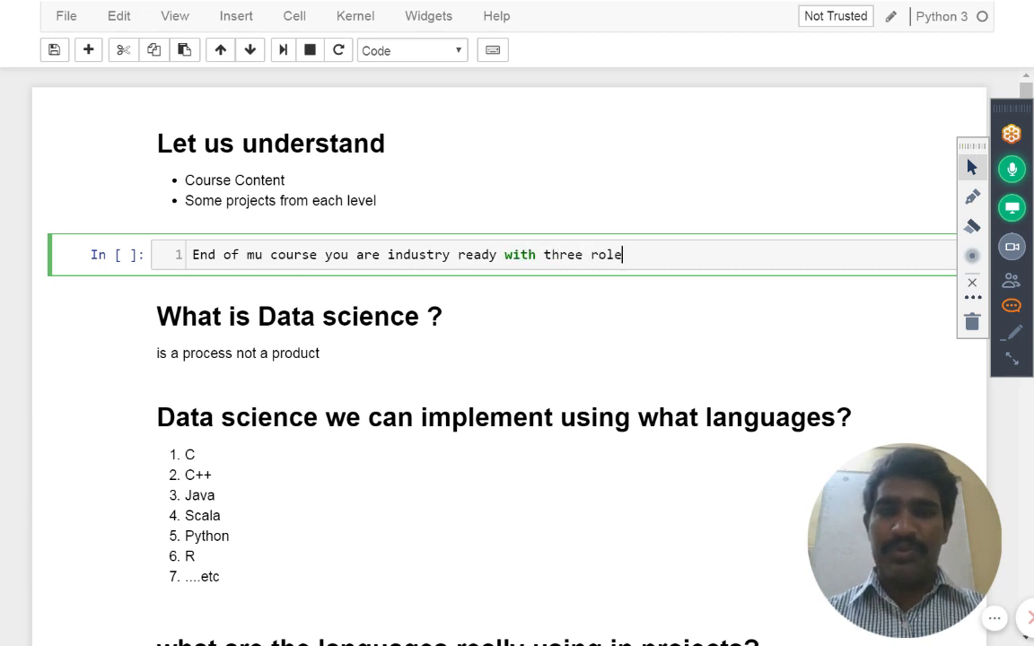
type("s")
key("Return")
type("- p")
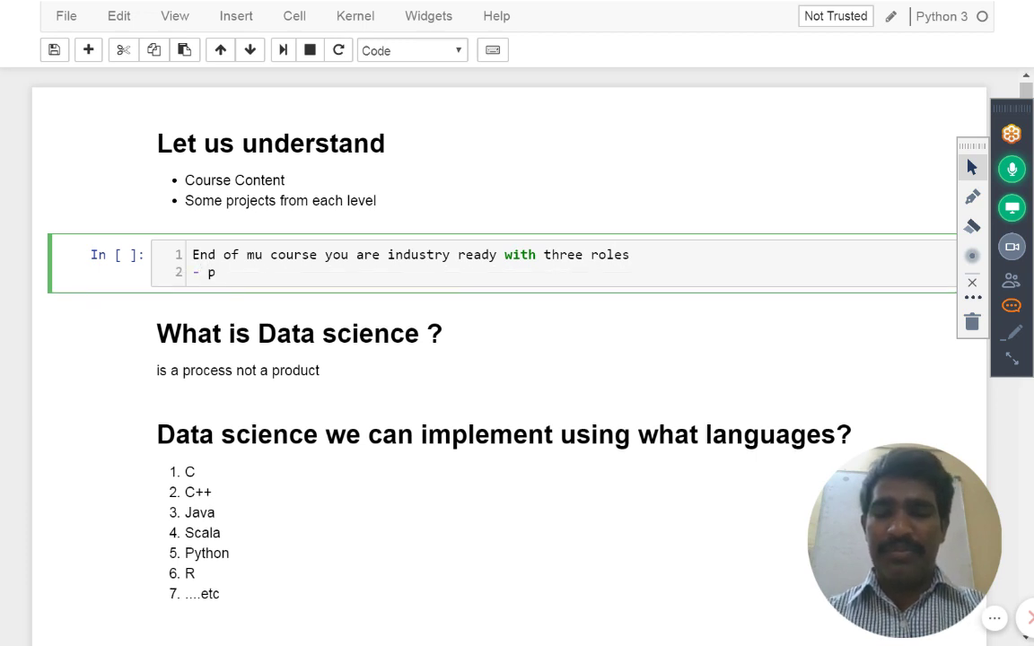
type("ython programmer")
key("Return")
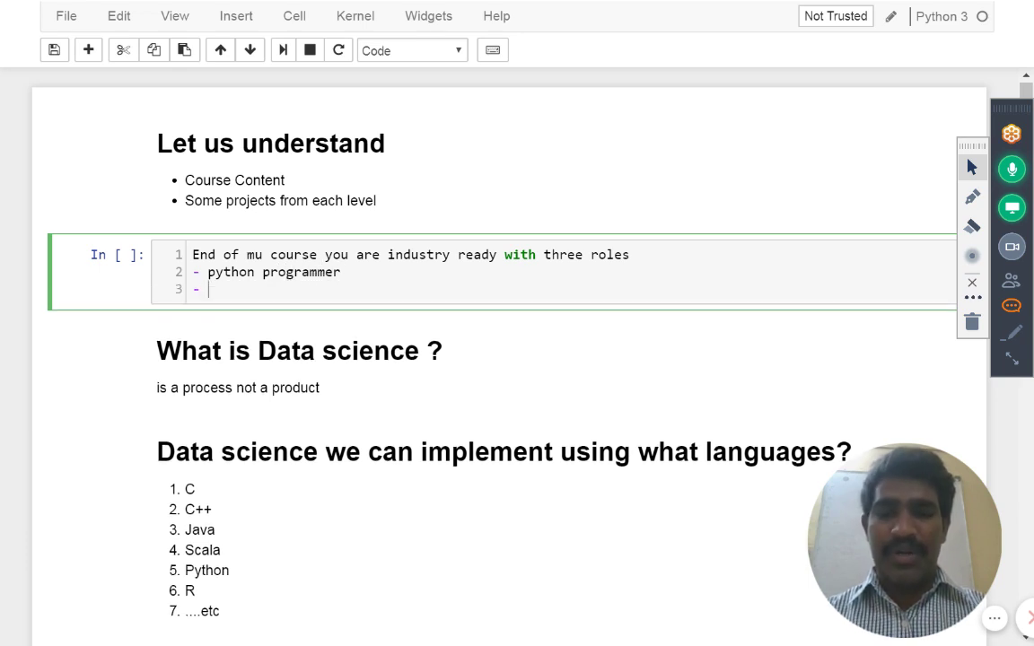
type("data analyst")
key("Return")
type("- Data scientist")
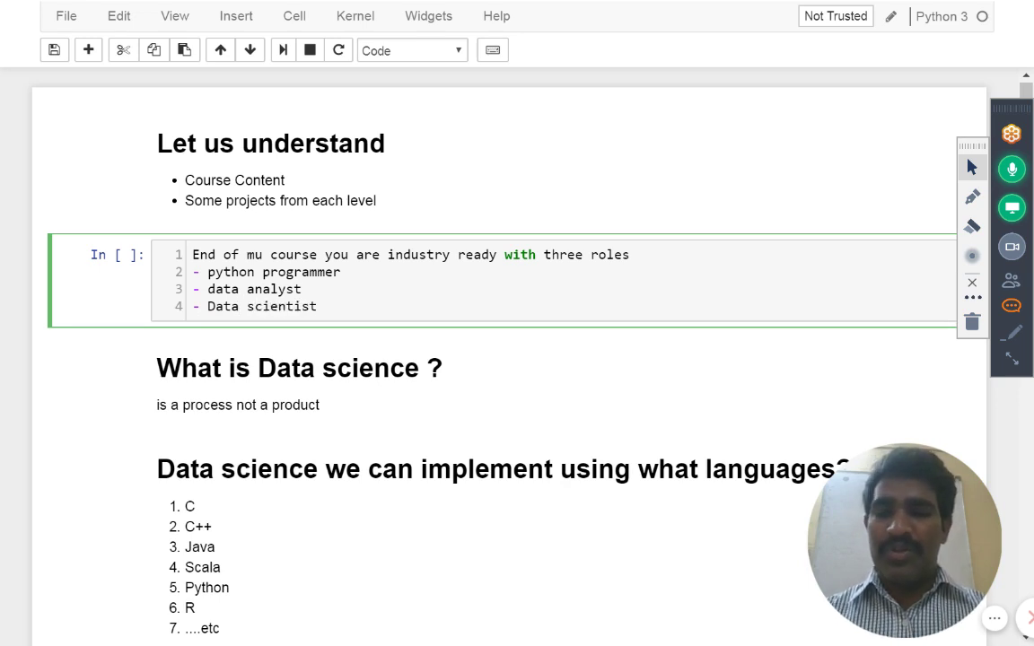
key("Escape")
key("m")
key("shift+Return")
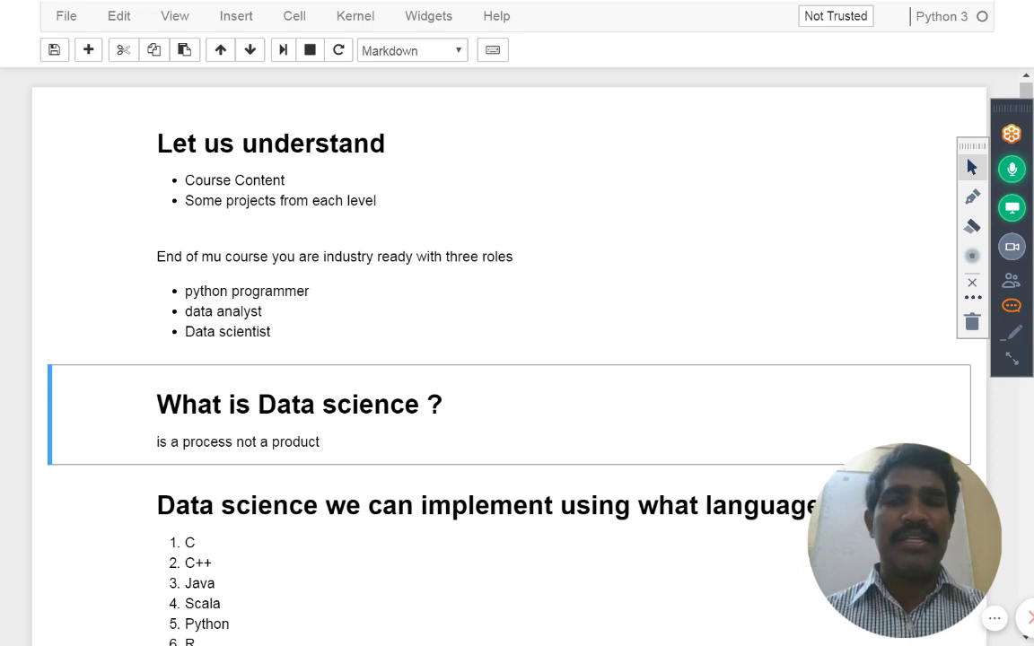
scroll(448, 359, "down", 3)
scroll(448, 359, "down", 2)
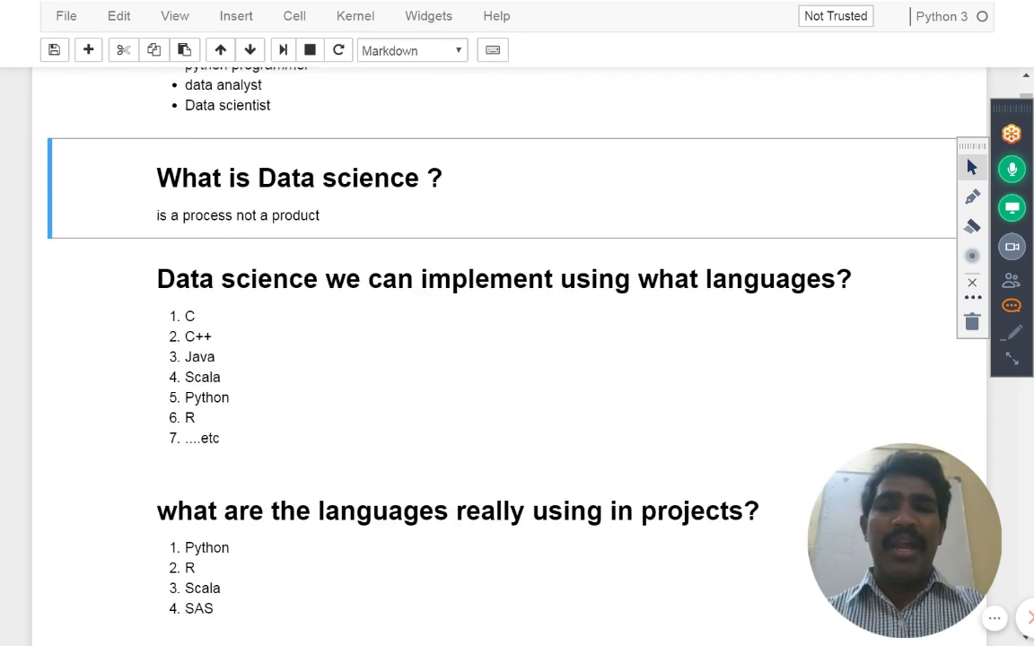
scroll(449, 359, "down", 1)
scroll(449, 359, "down", 1)
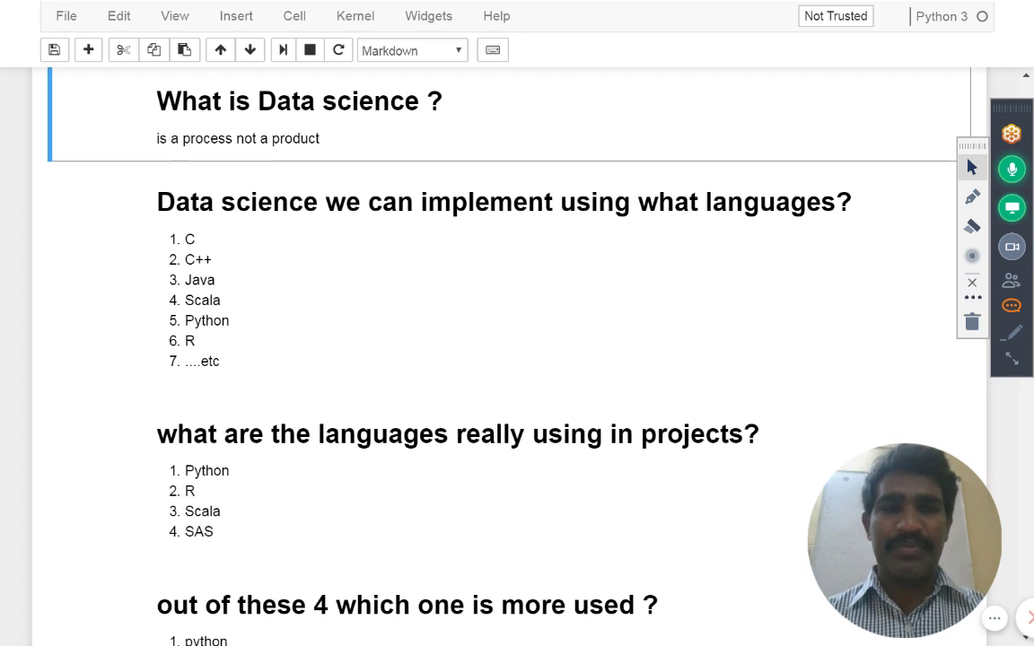
left_click(1012, 285)
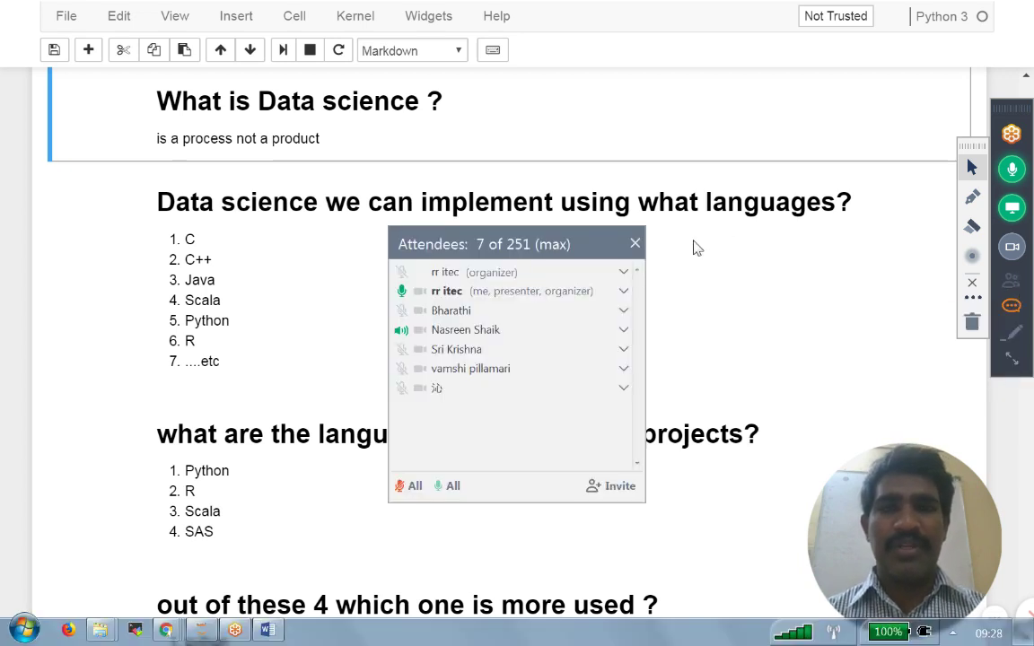
left_click(636, 244)
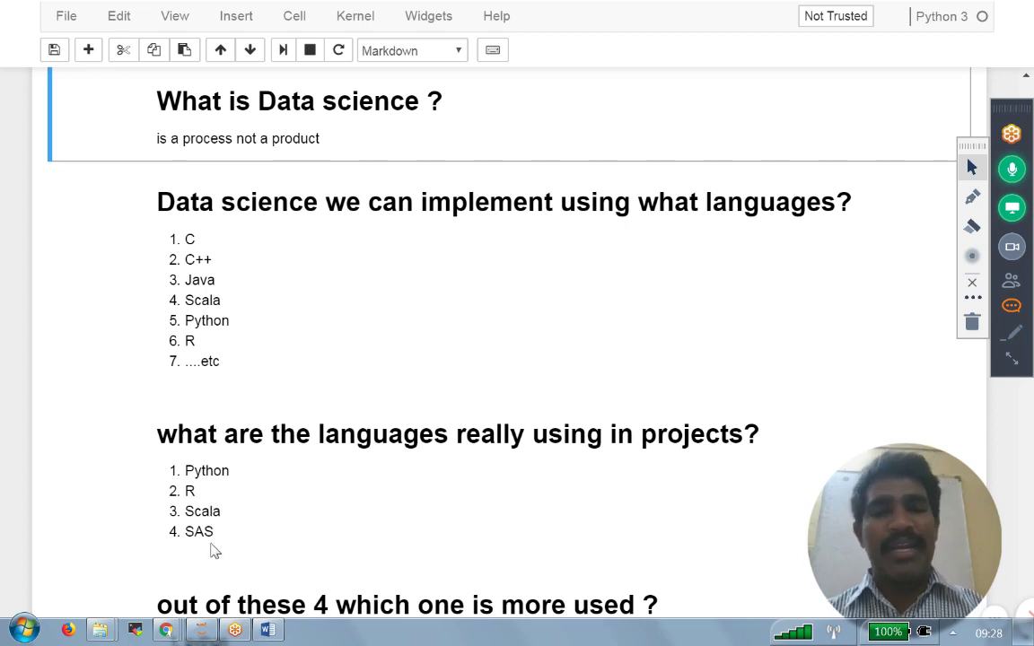
scroll(718, 404, "down", 2)
scroll(763, 314, "down", 2)
scroll(790, 242, "down", 2)
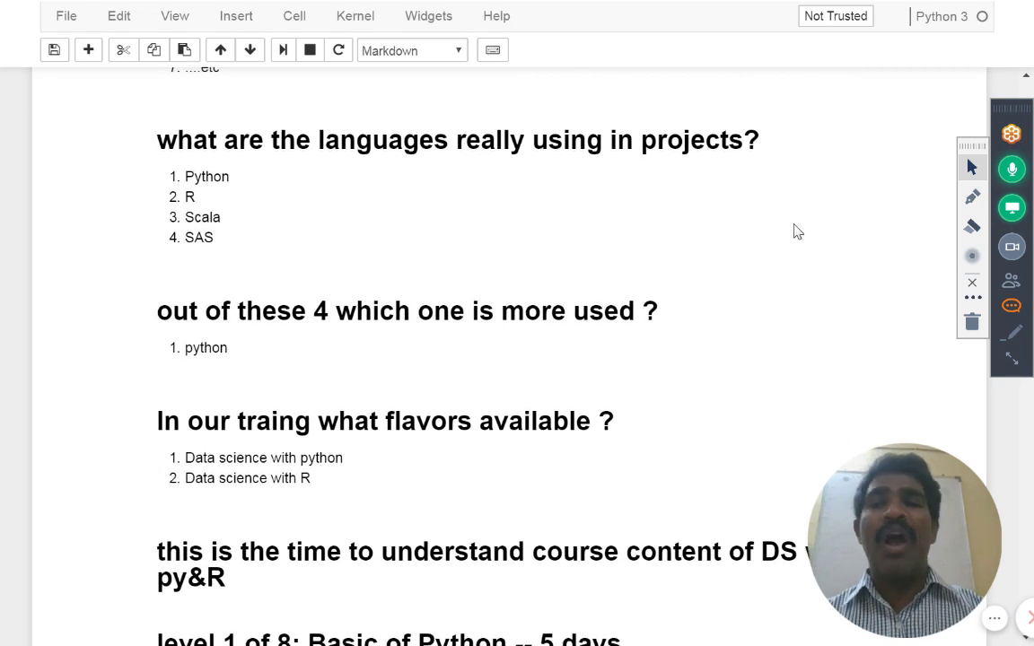
scroll(797, 232, "down", 2)
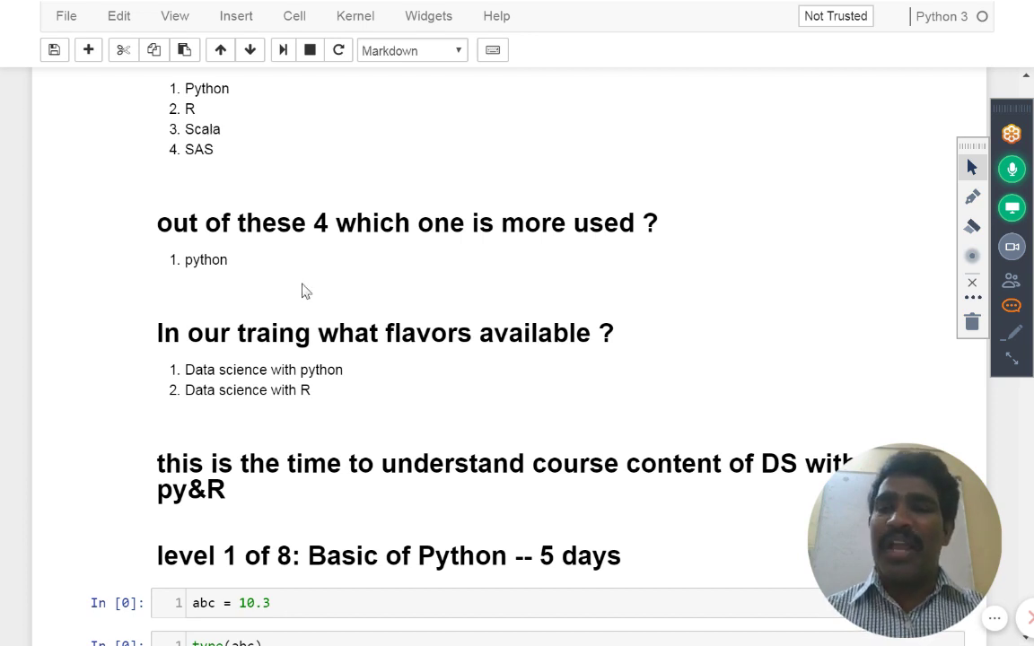
scroll(438, 486, "down", 2)
mouse_move(359, 226)
scroll(439, 487, "down", 2)
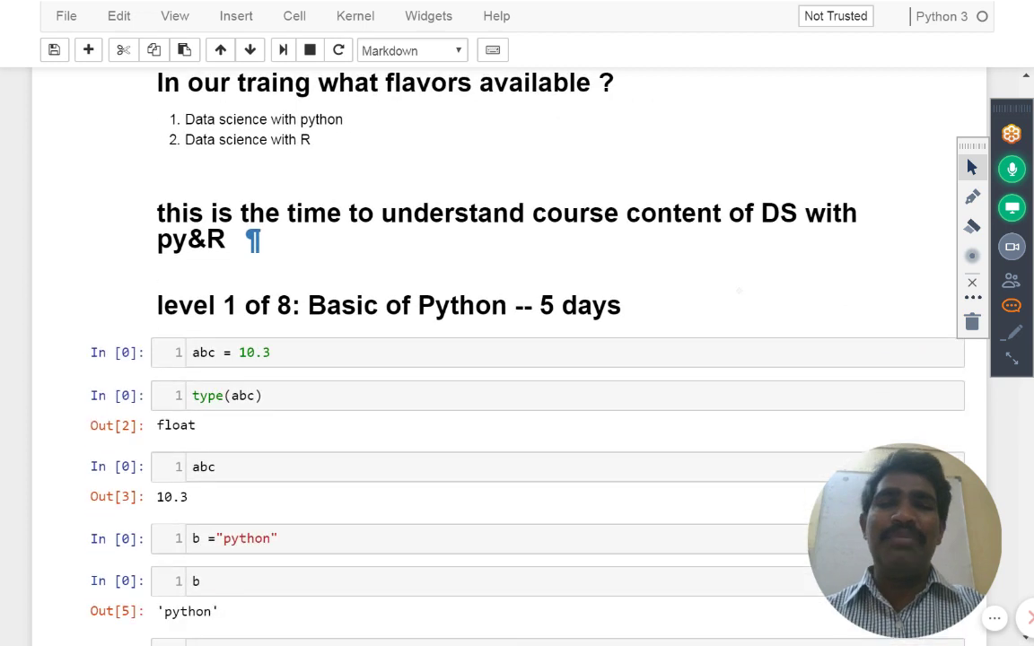
scroll(439, 486, "down", 2)
scroll(718, 485, "down", 1)
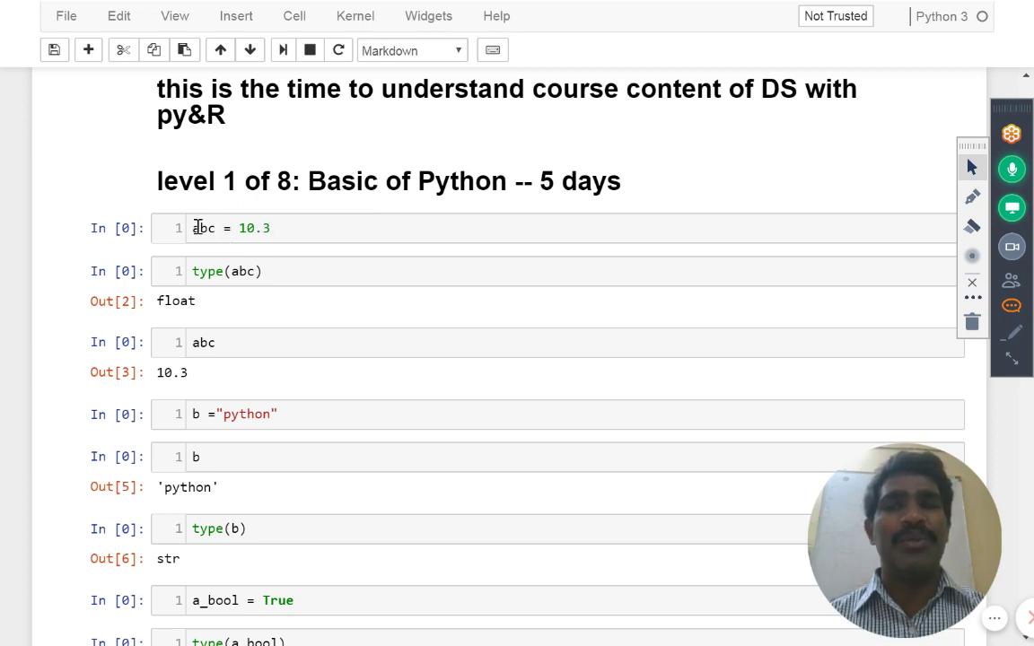
Step: Run the abc = 10.3 assignment, type(abc) and abc display cells
left_click(285, 230)
key("shift+Return")
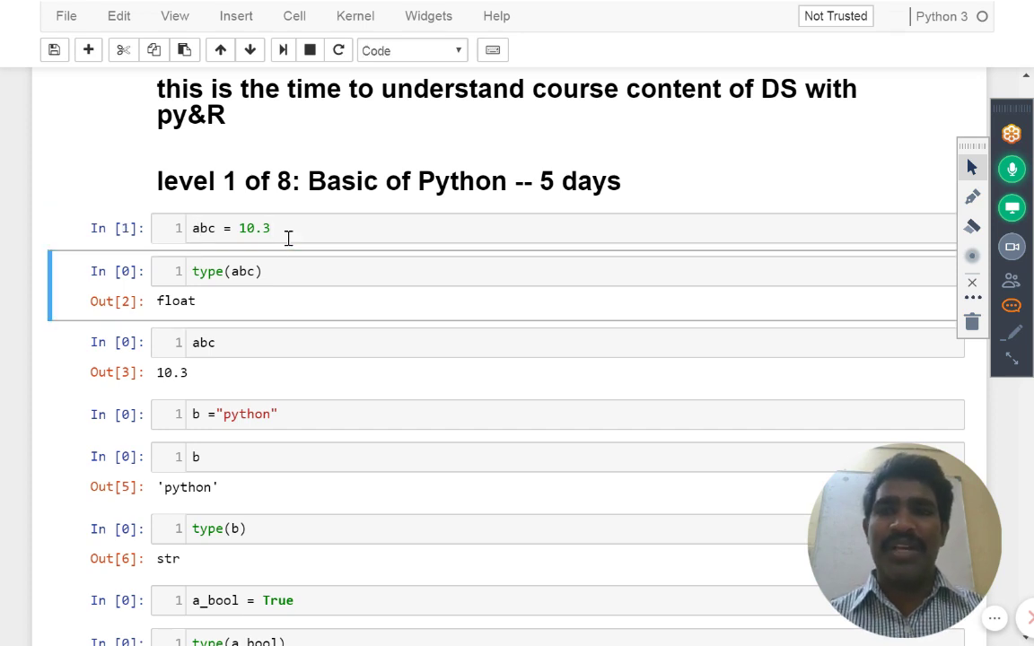
key("shift+Return")
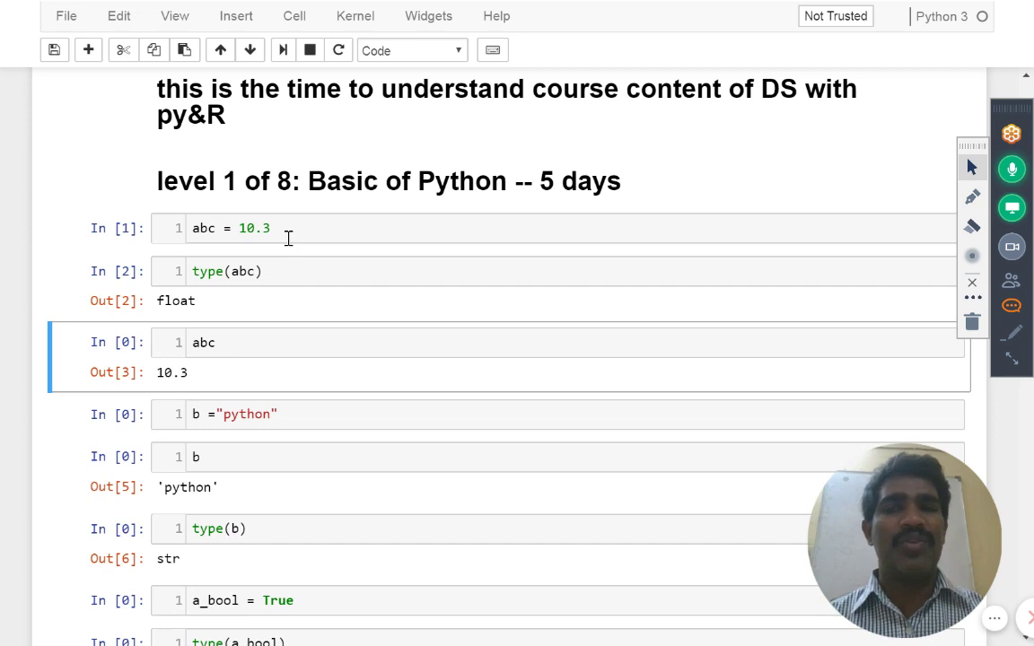
key("shift+Return")
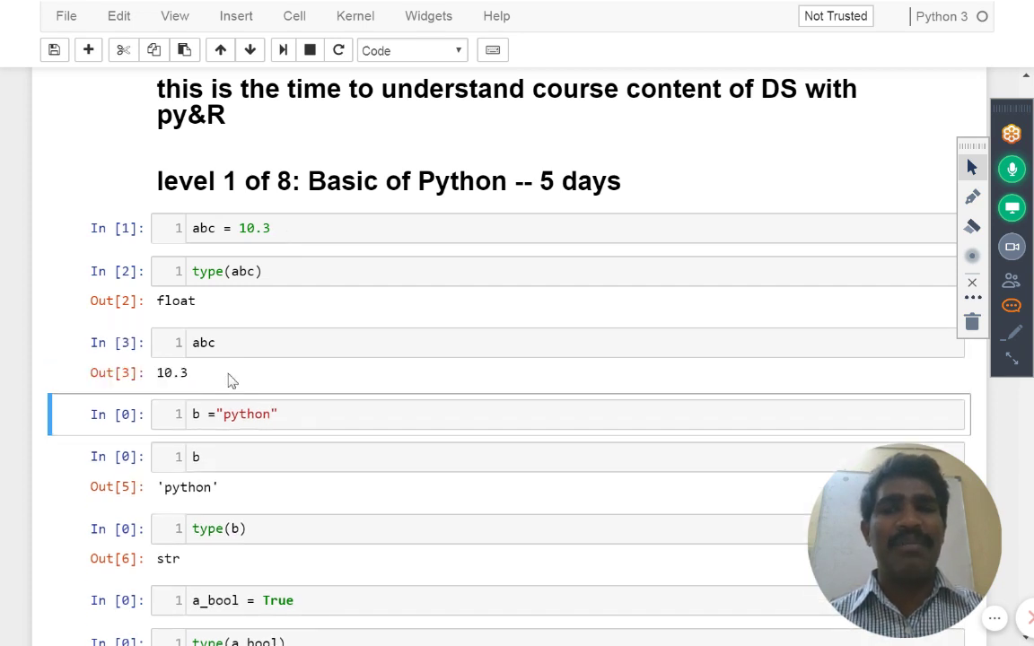
Step: Change abc to 10 and rerun the abc cells
left_click(276, 228)
key("BackSpace")
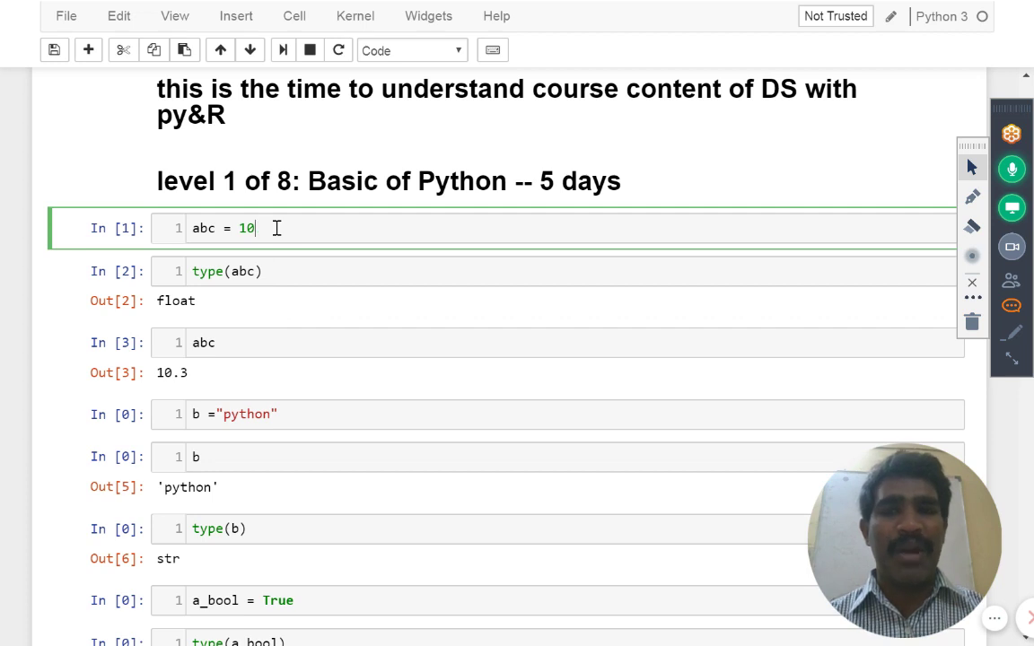
key("BackSpace")
key("shift+Return")
key("shift+Return")
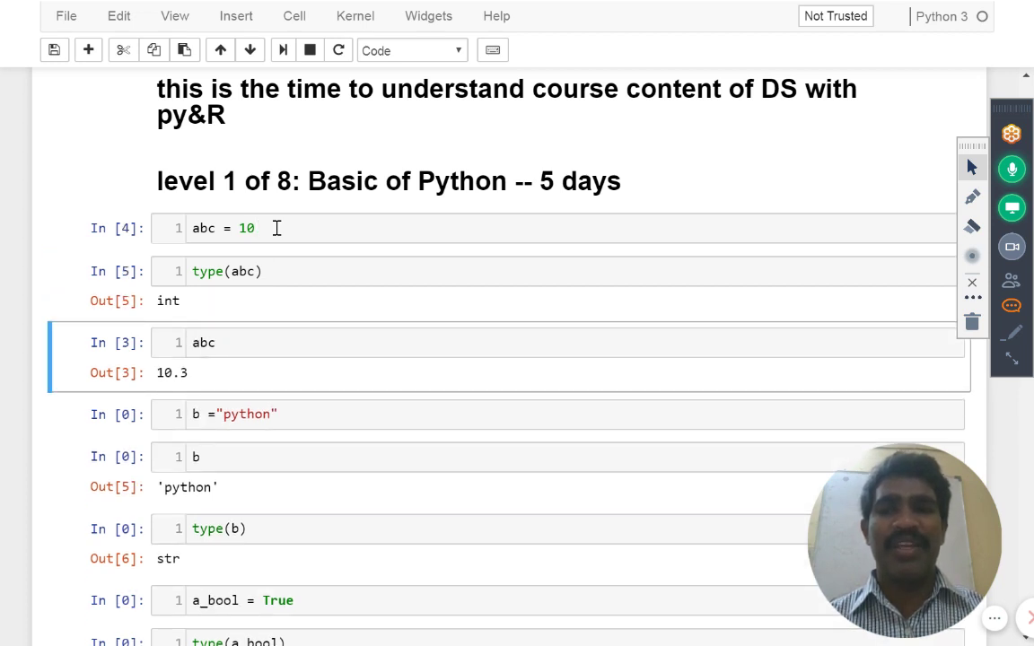
key("shift+Return")
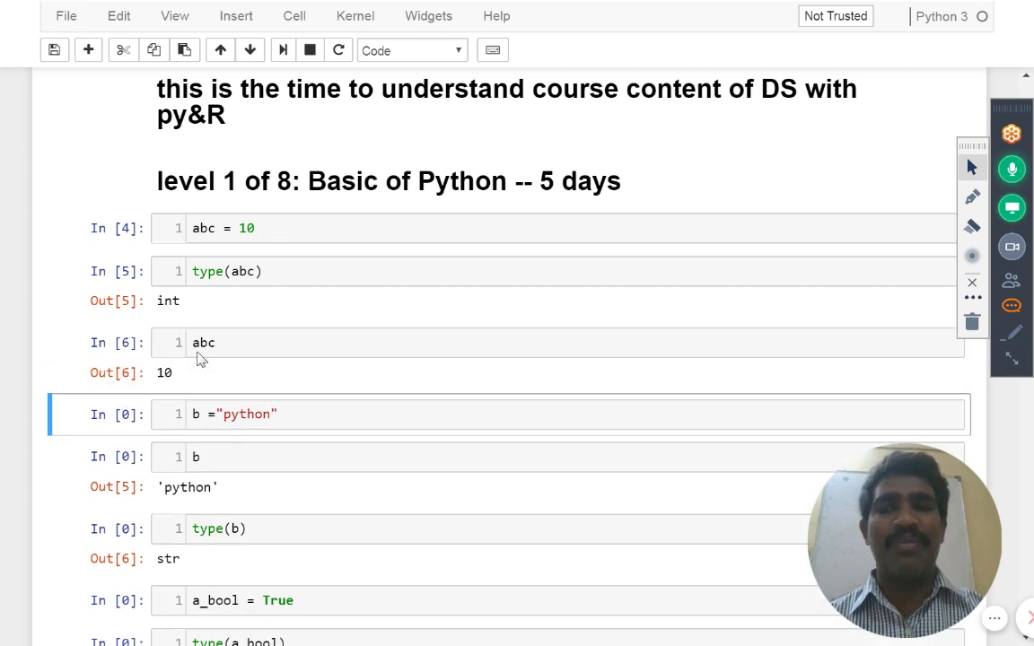
Step: Change abc to the complex value 10+2j and rerun to show complex type
left_click(272, 227)
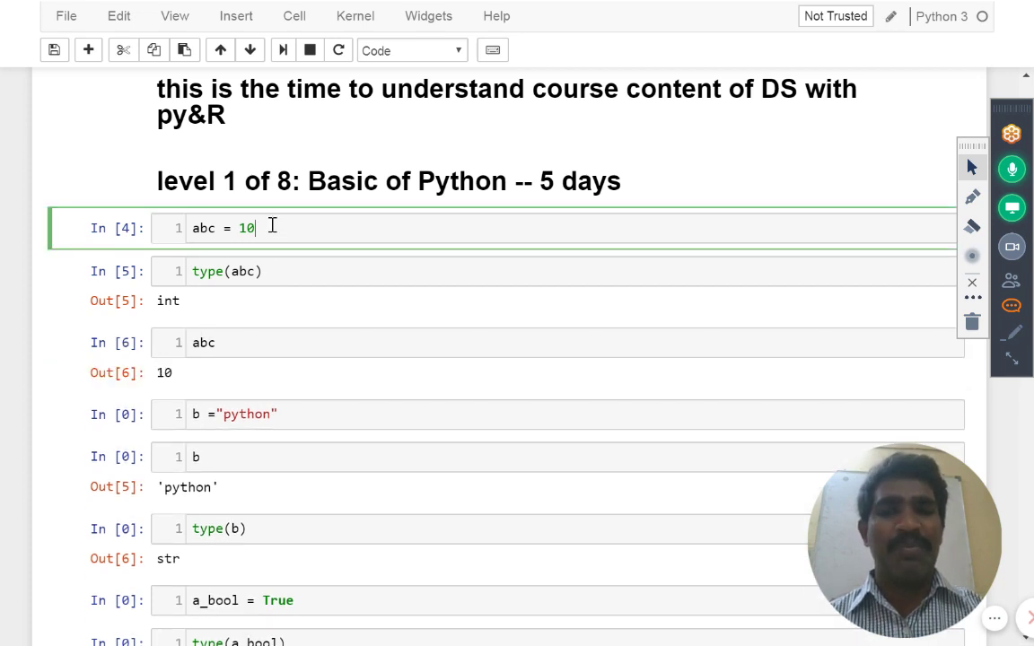
type("+")
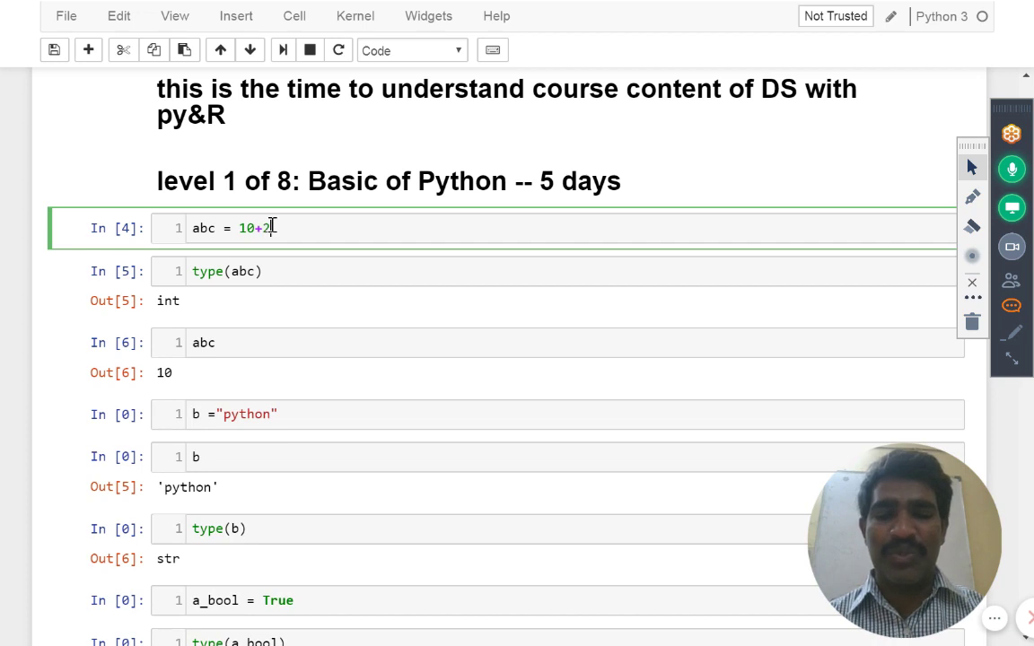
type("2")
key("shift+Return")
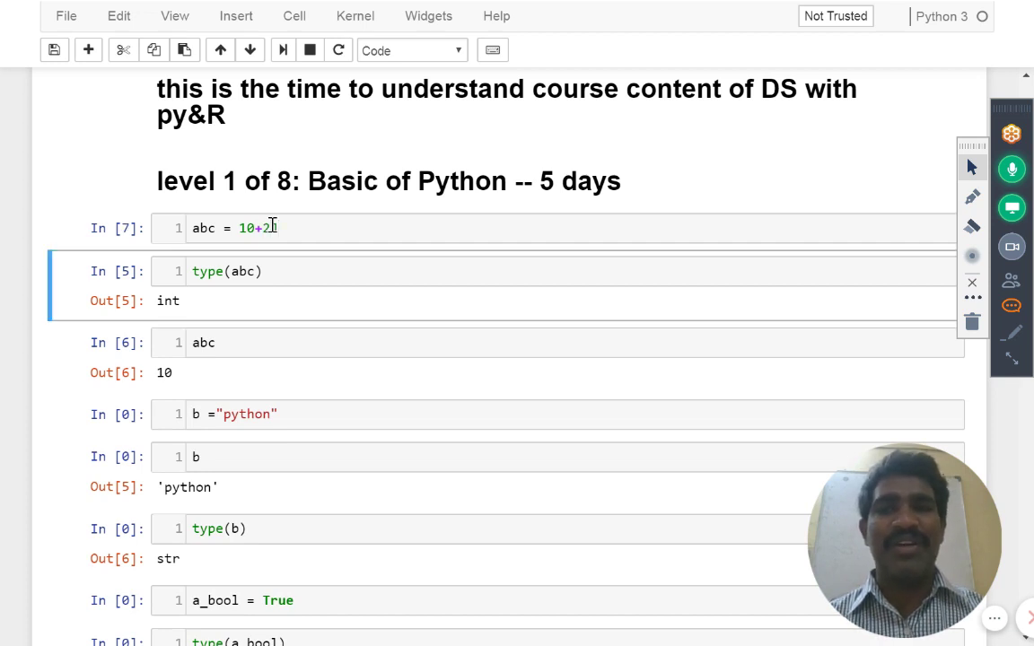
key("shift+Return")
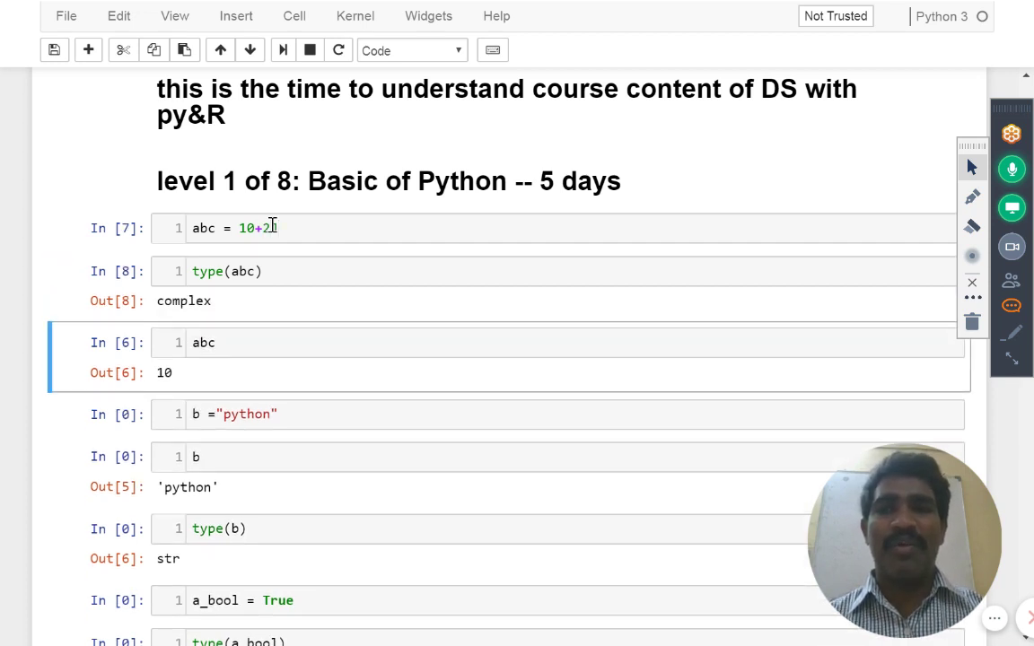
key("shift+Return")
Step: Set abc to 10.34 for float output, then run the b = python cells
left_click(294, 228)
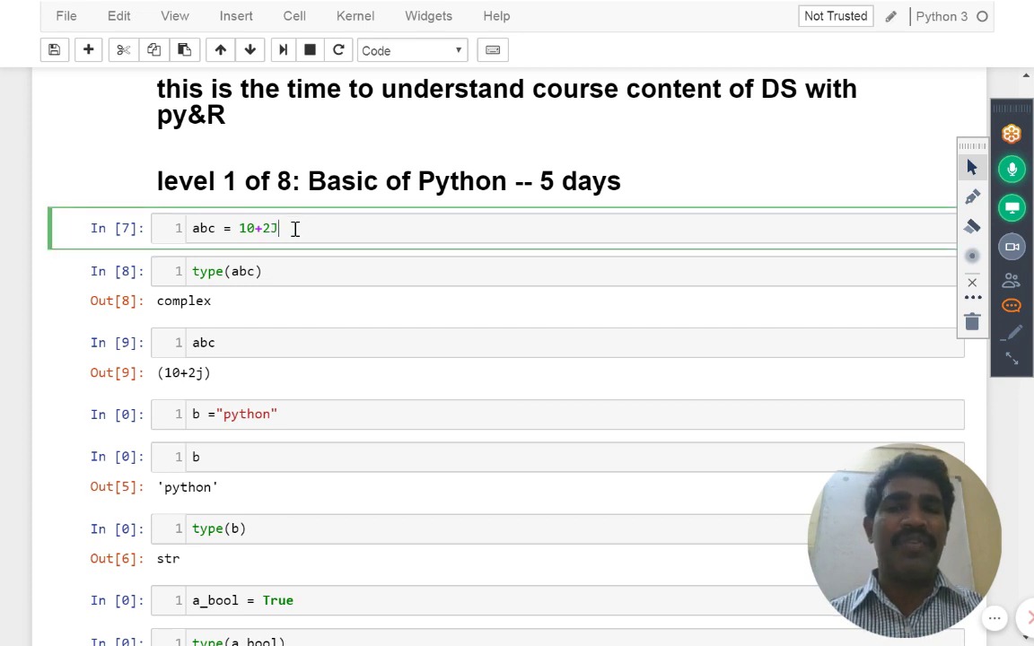
key("BackSpace")
key("BackSpace")
key("BackSpace")
type(".")
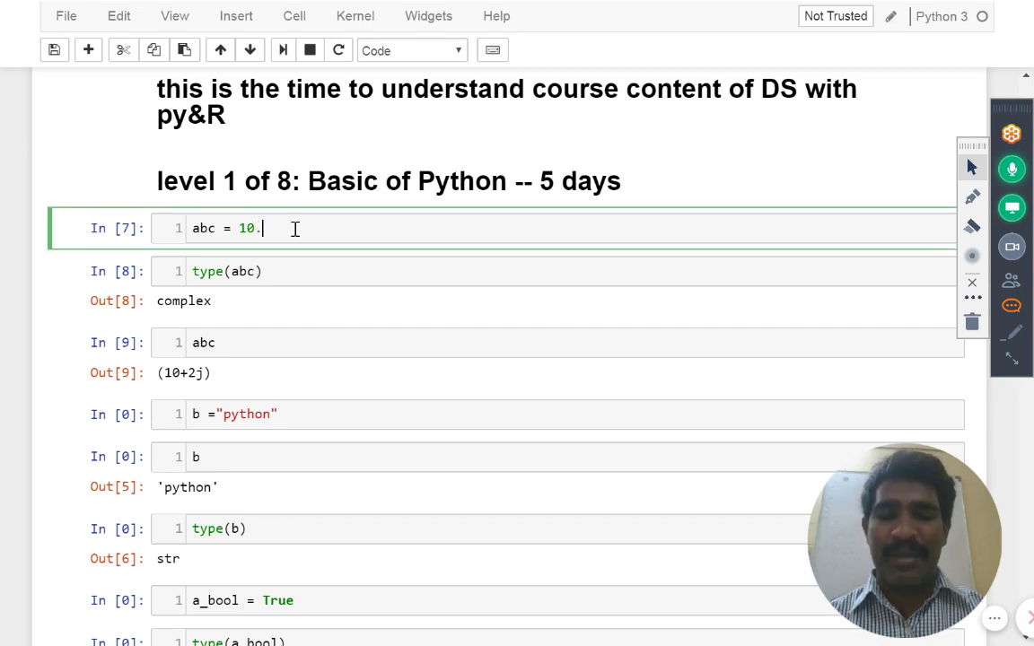
type("34")
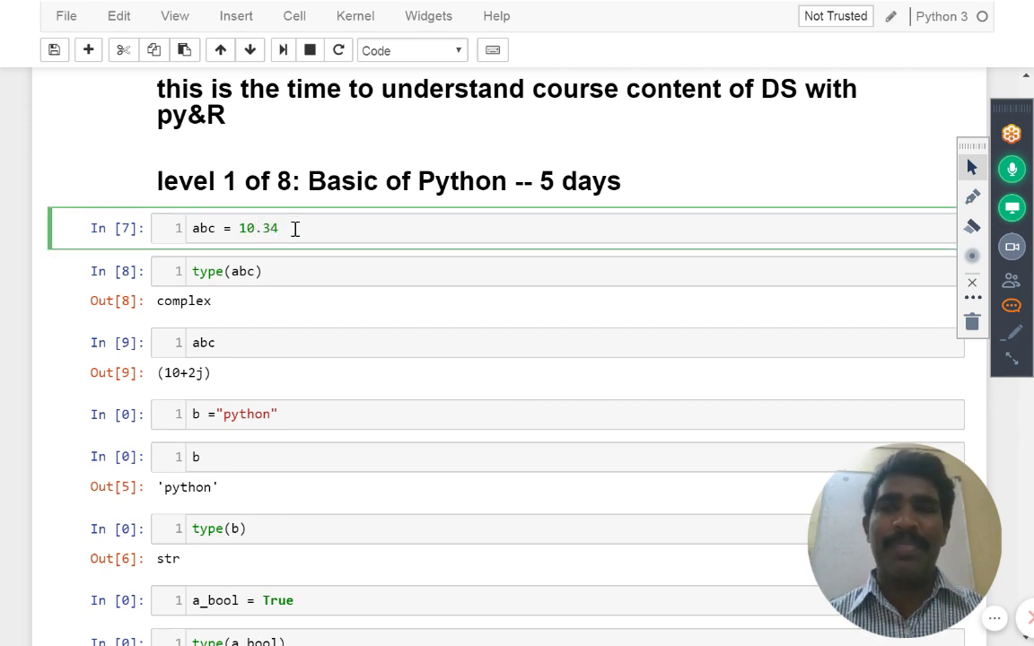
key("shift+Return")
key("shift+Return")
key("shift+Return")
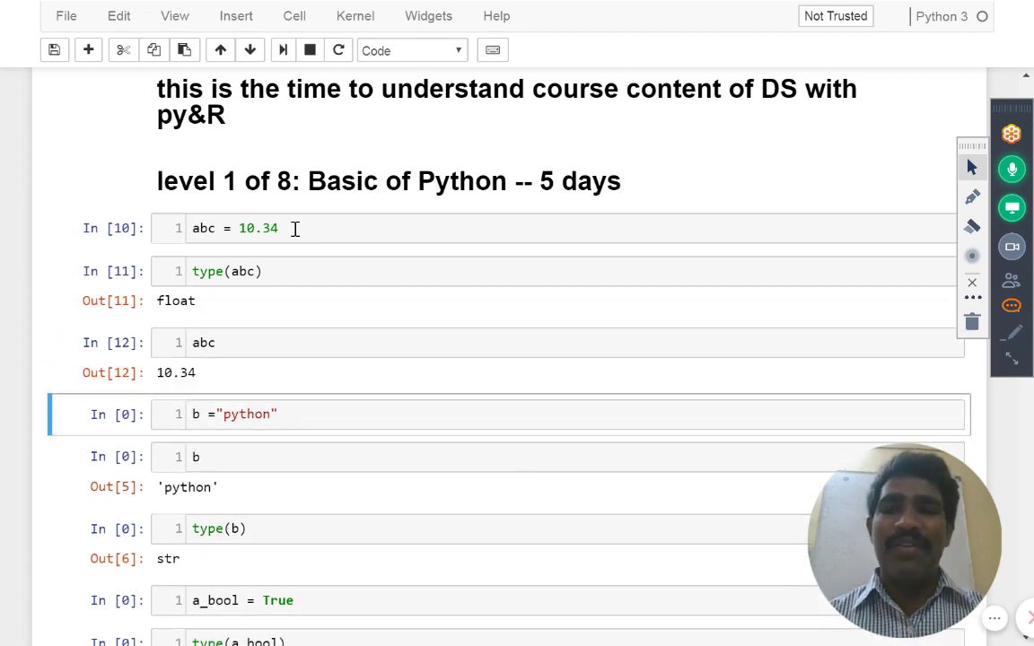
key("shift+Return")
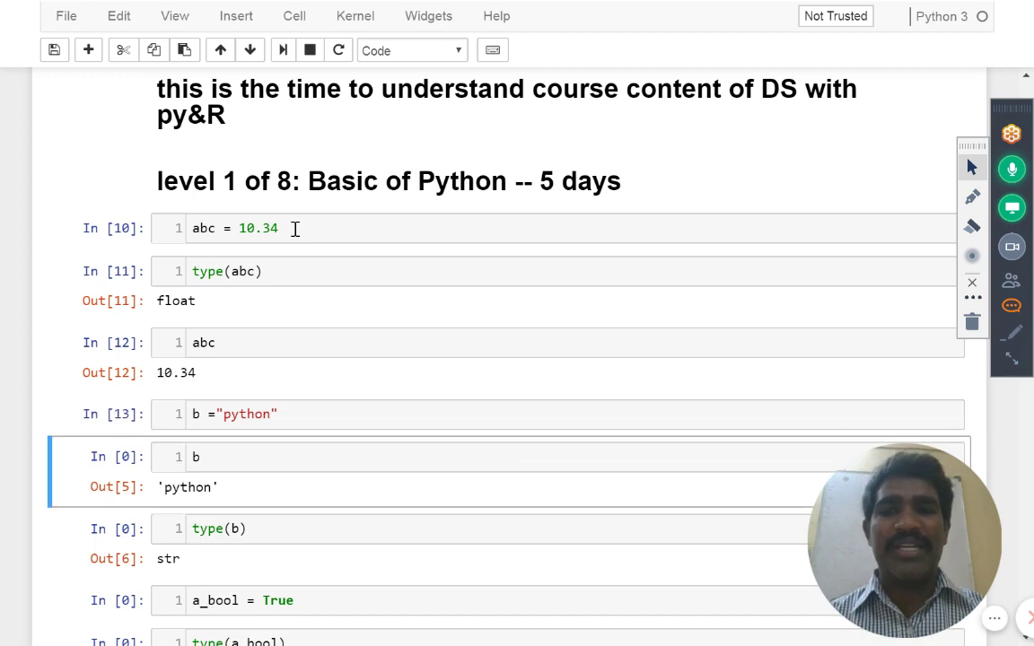
key("shift+Return")
key("shift+Return")
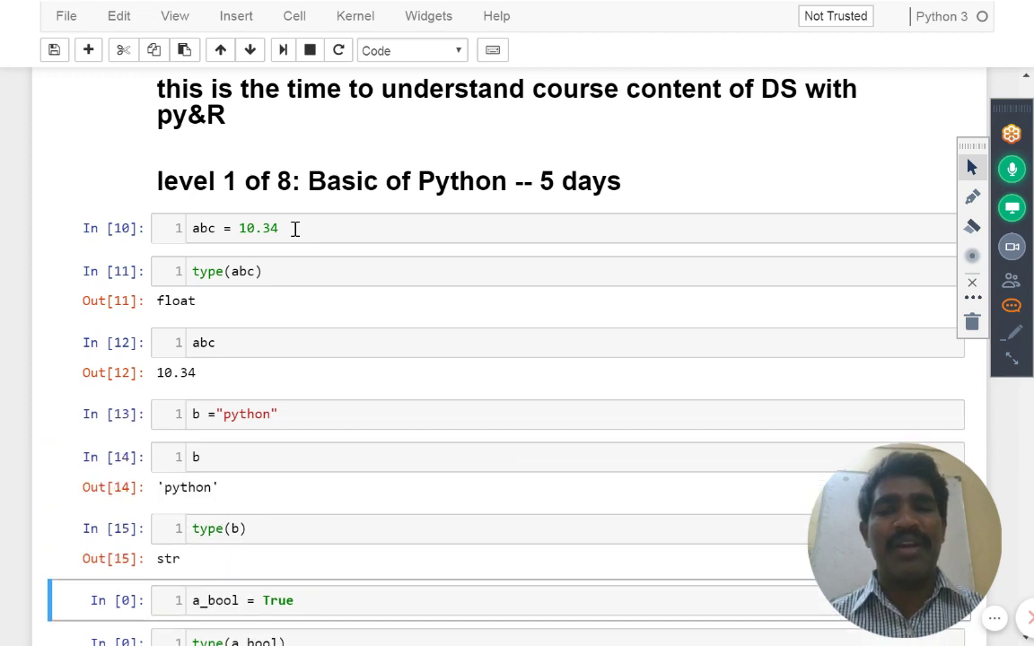
scroll(294, 228, "down", 5)
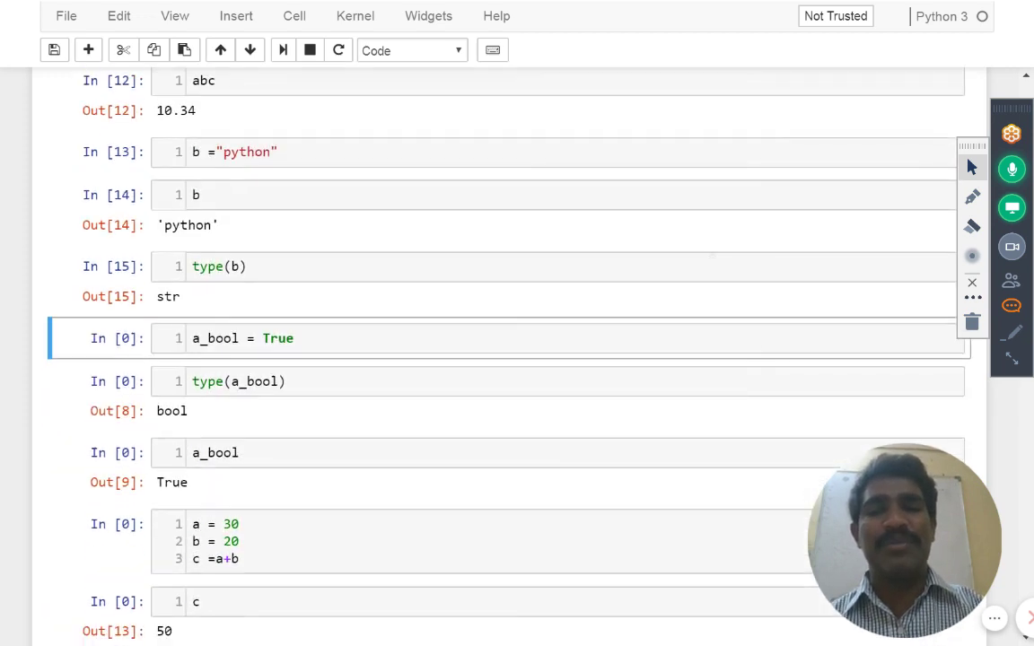
scroll(294, 228, "down", 5)
scroll(698, 233, "down", 3)
scroll(698, 233, "down", 3)
scroll(449, 314, "down", 1)
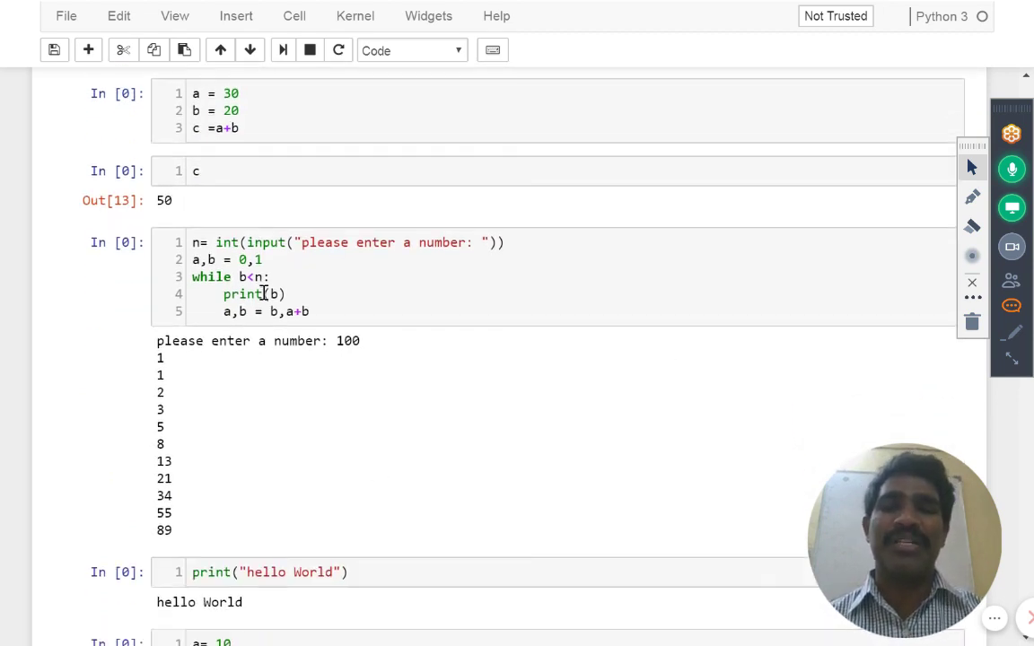
scroll(700, 269, "down", 4)
scroll(718, 215, "down", 2)
scroll(682, 431, "down", 1)
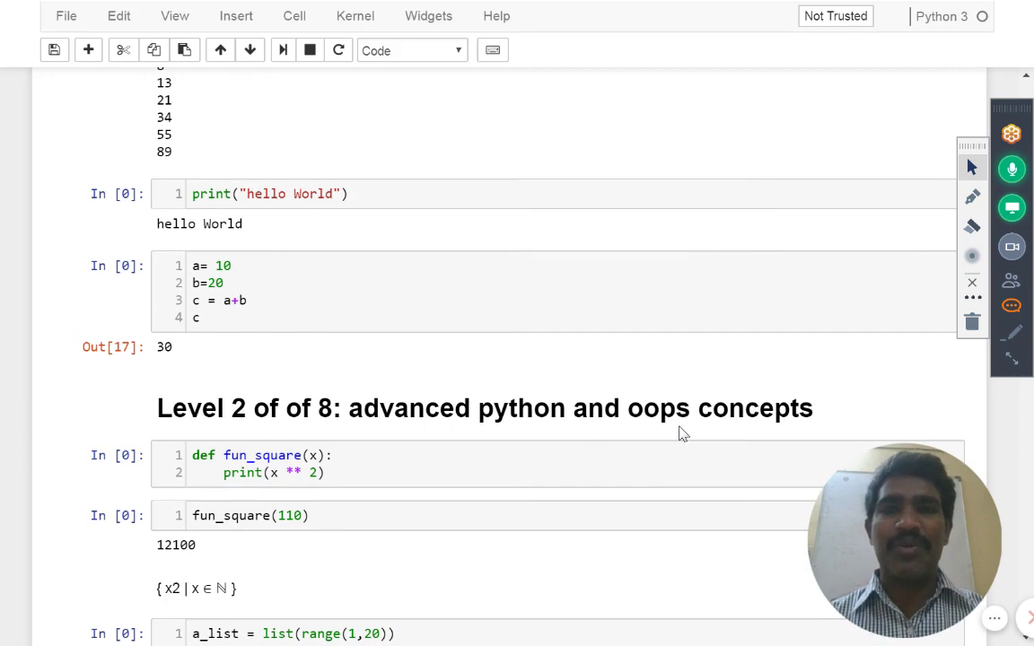
Step: Select the July 2018 Python course content document in the 07. COURSE CONTENT folder
key("alt+Tab")
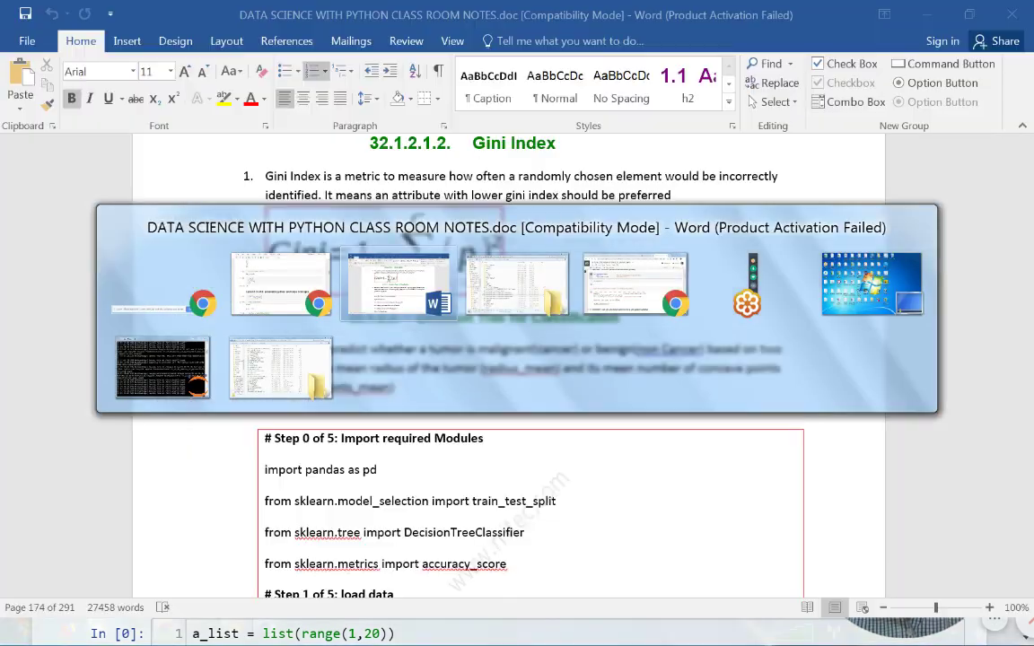
key("alt+Tab")
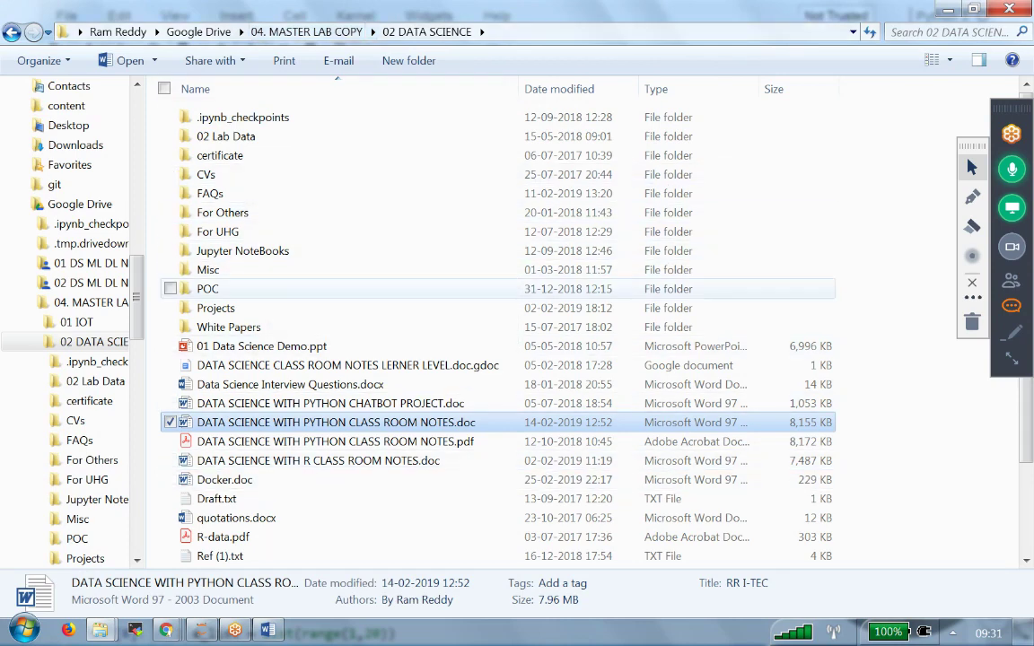
left_click(306, 32)
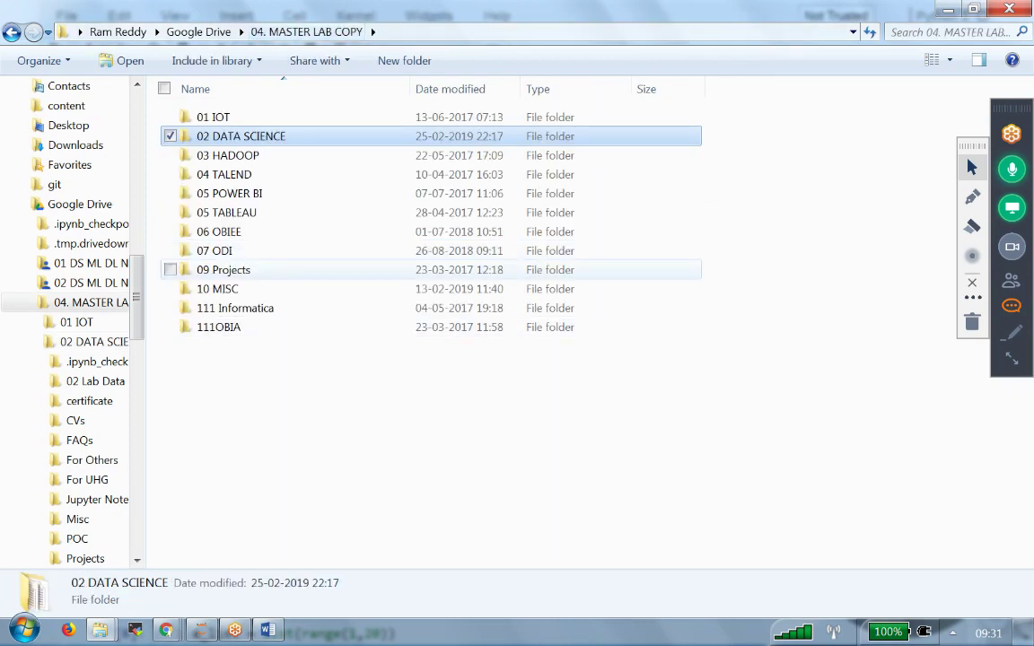
left_click(198, 31)
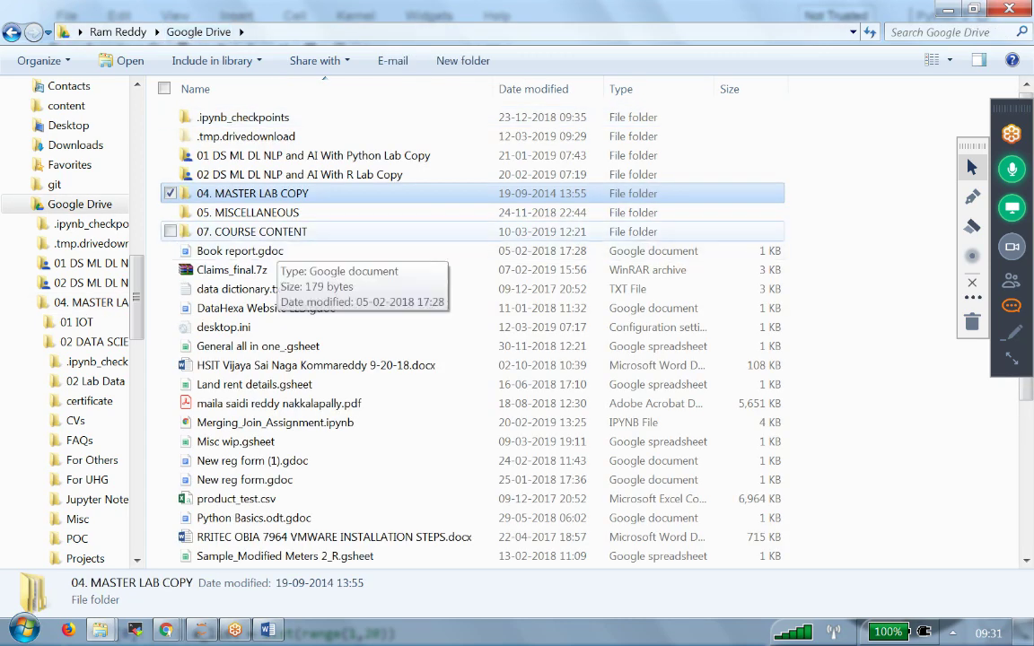
double_click(260, 231)
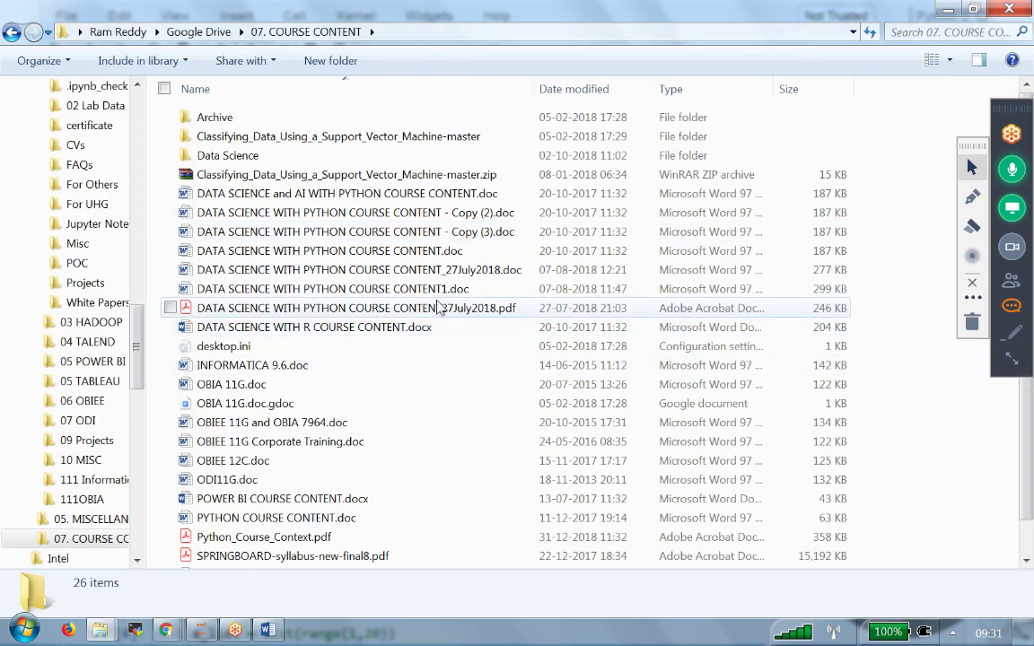
left_click(422, 270)
Step: Switch between the course content folder and the Word class room notes, ending on the notes
key("alt+Tab")
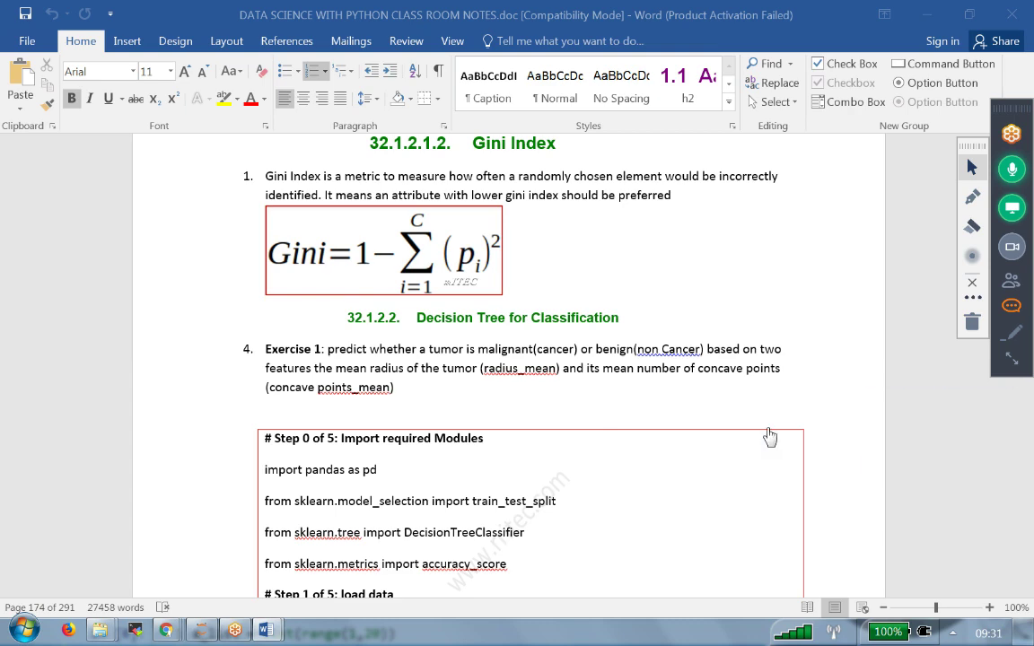
key("alt+Tab")
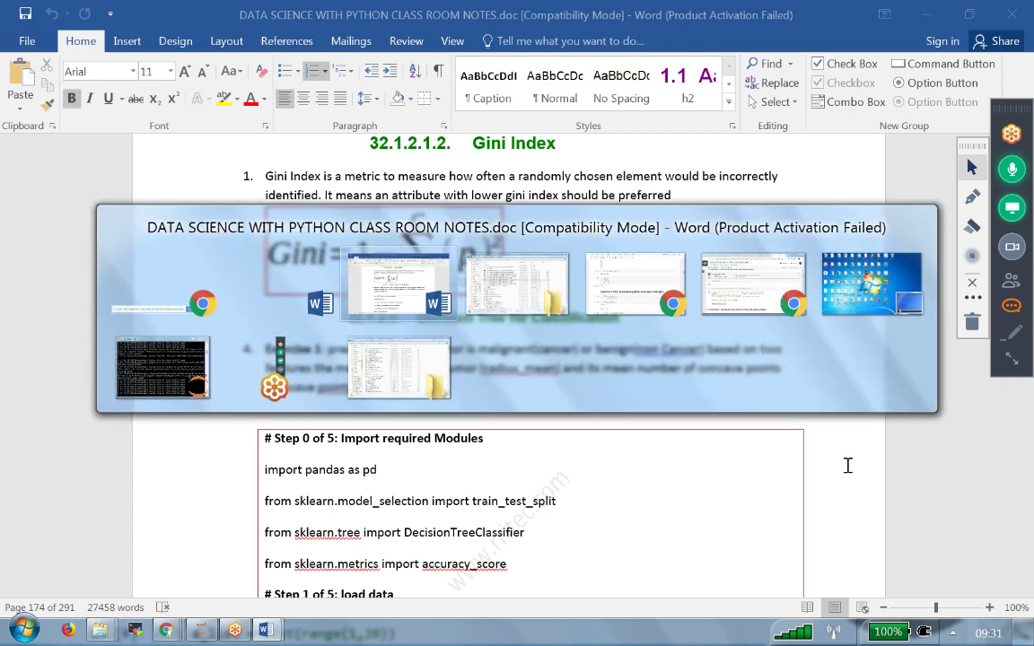
key("alt+Tab")
key("alt+Tab")
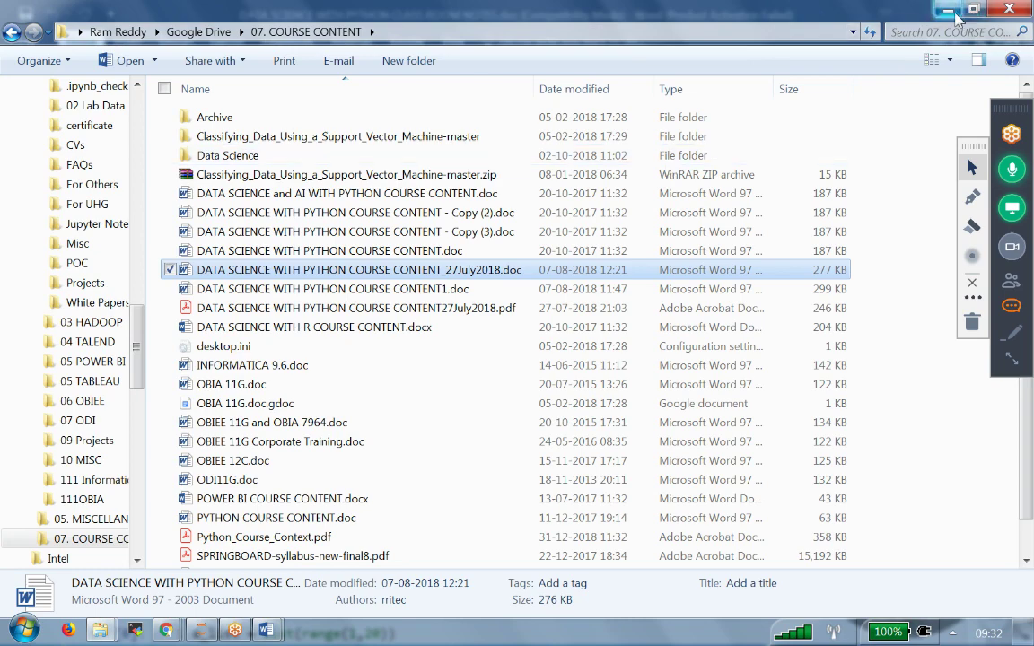
key("alt+Tab")
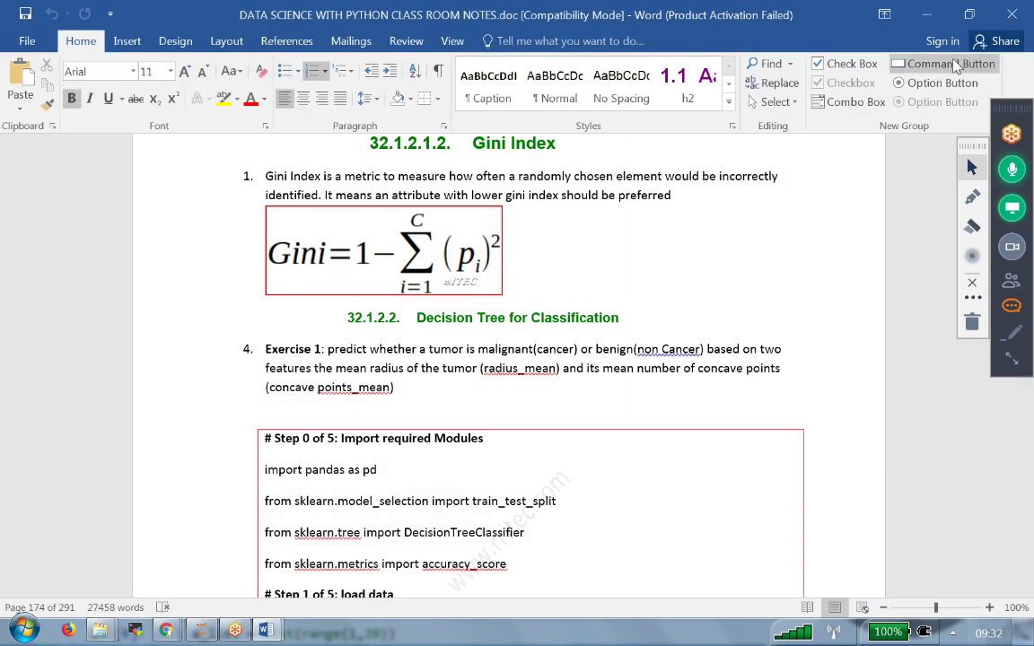
Step: Minimize the Word notes and maximize the July 2018 Python course content document
left_click(929, 22)
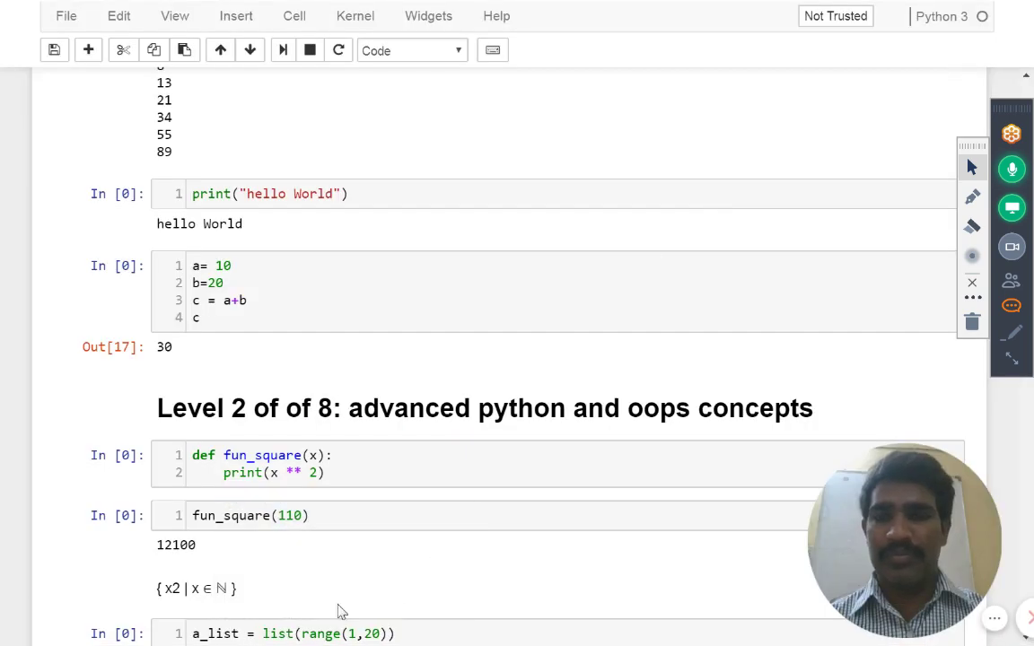
key("alt+Tab")
key("alt+Tab")
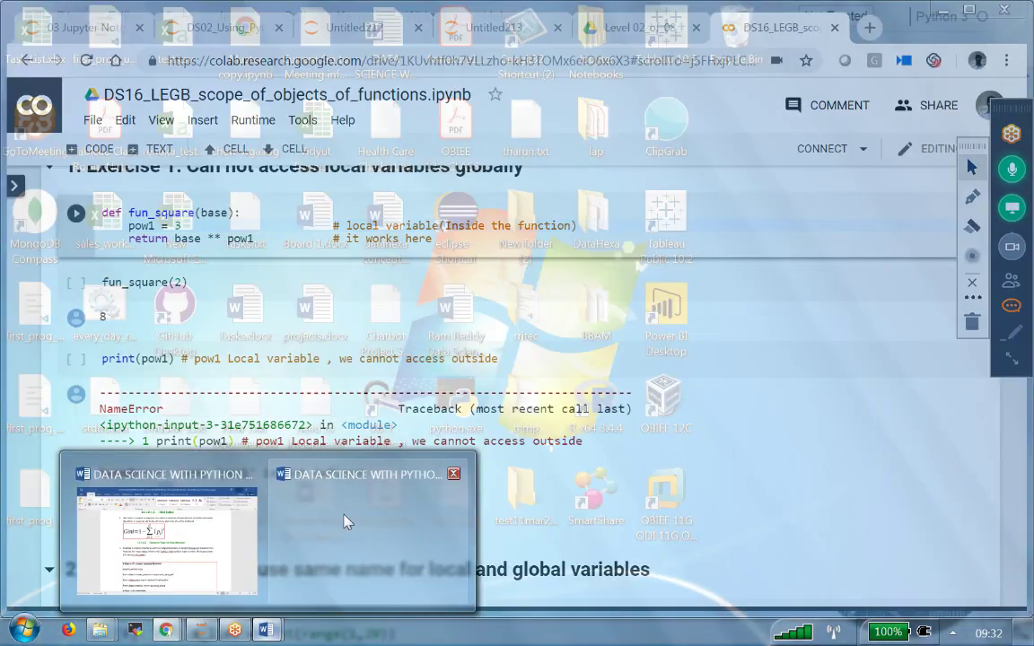
right_click(348, 520)
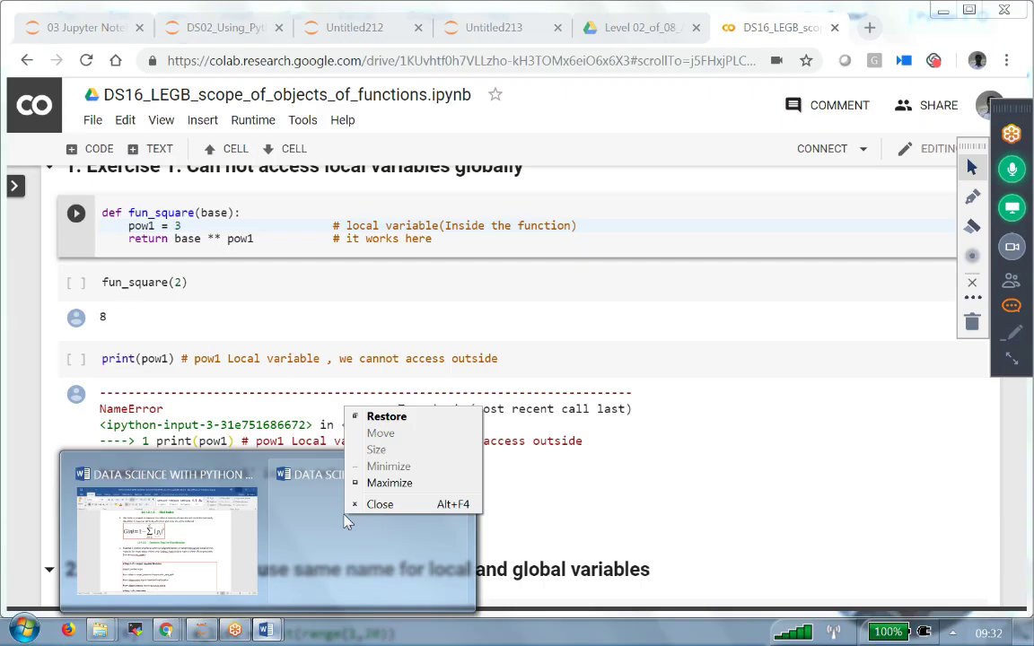
left_click(389, 482)
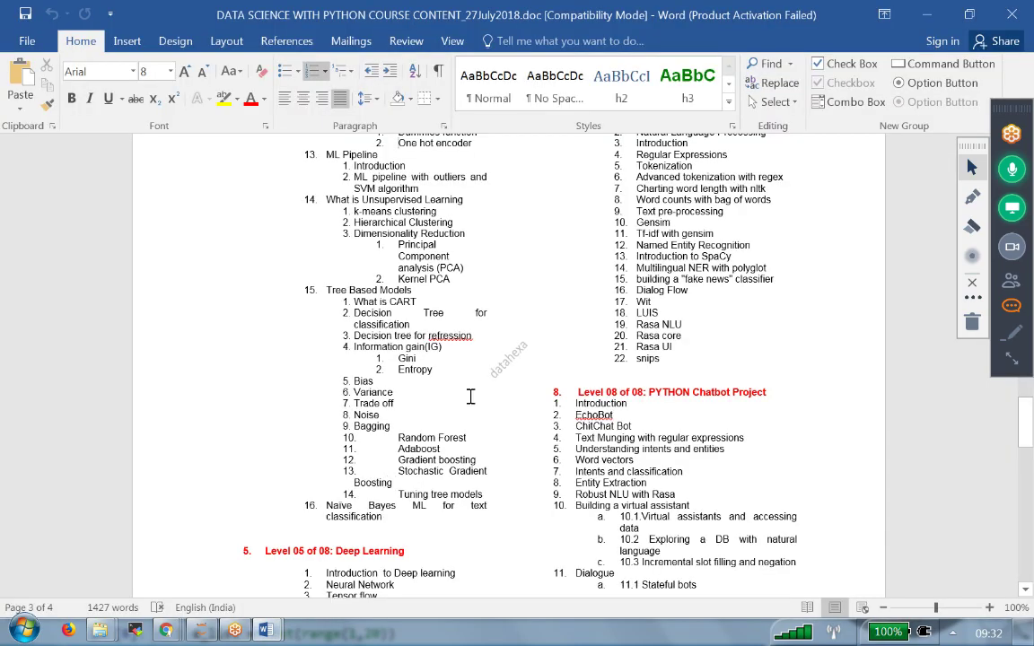
scroll(470, 396, "up", 5)
scroll(470, 396, "up", 4)
scroll(470, 396, "up", 2)
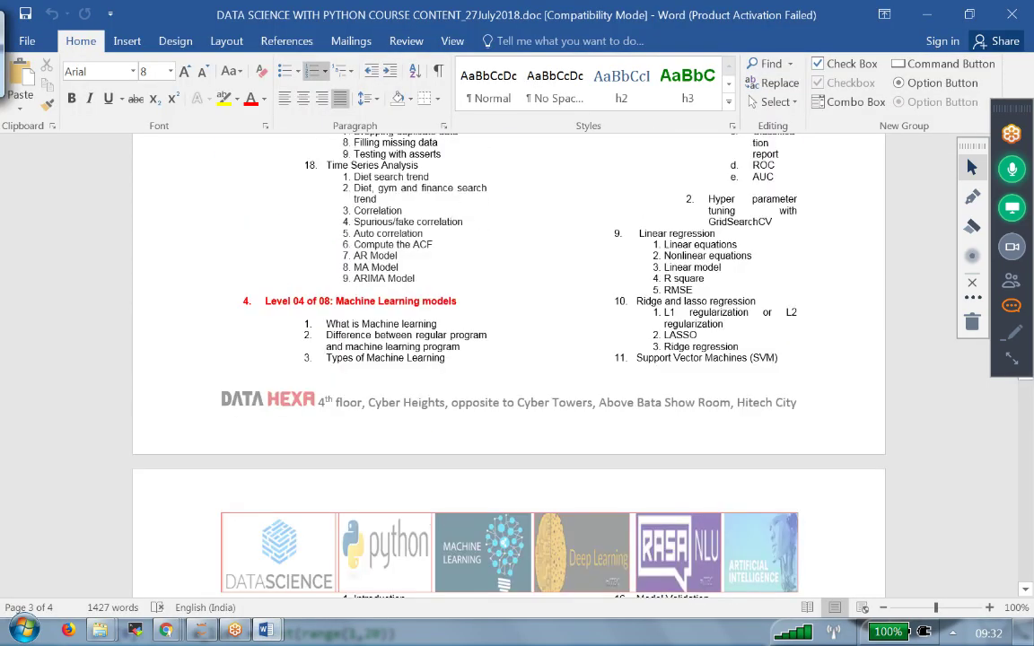
scroll(470, 396, "up", 4)
scroll(470, 396, "up", 4)
scroll(470, 396, "up", 4)
scroll(682, 334, "up", 3)
scroll(682, 334, "up", 5)
scroll(682, 334, "up", 3)
scroll(682, 333, "up", 3)
scroll(665, 453, "down", 1)
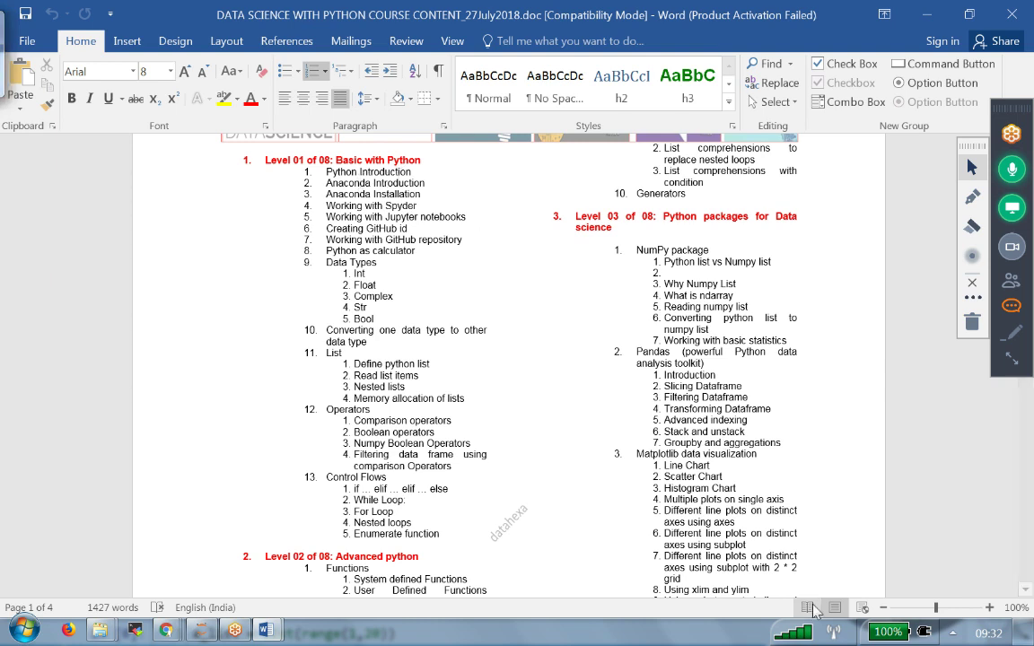
Step: Put the course content document into Read Mode with Alt+W, F
key("alt+w")
key("f")
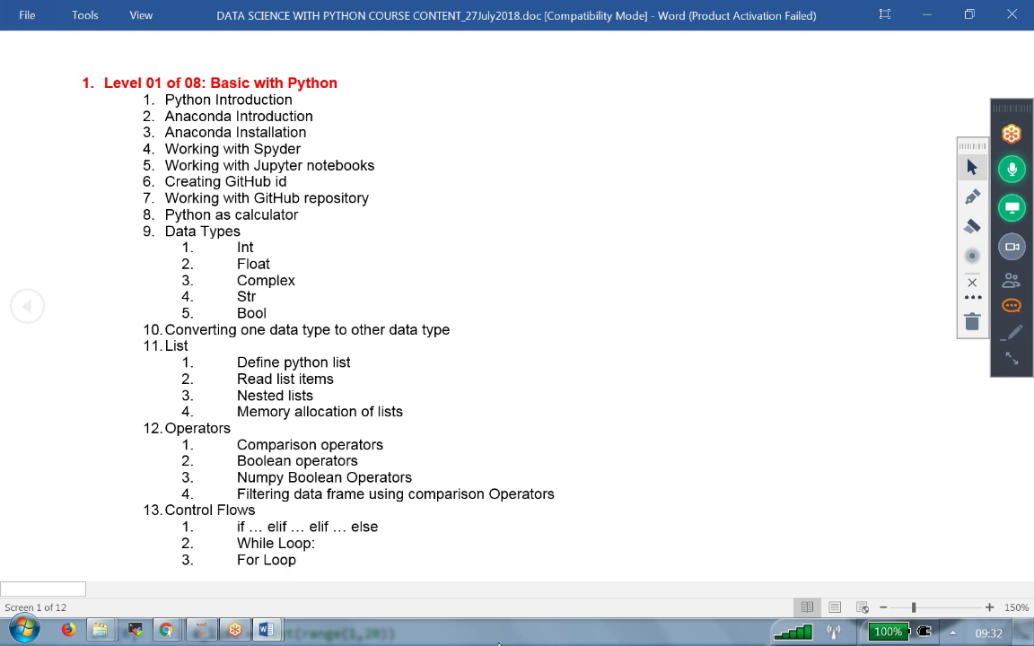
Step: Bring the Jupyter course notebook back from the Chrome taskbar at the Level 2 heading
left_click(166, 631)
left_click(316, 539)
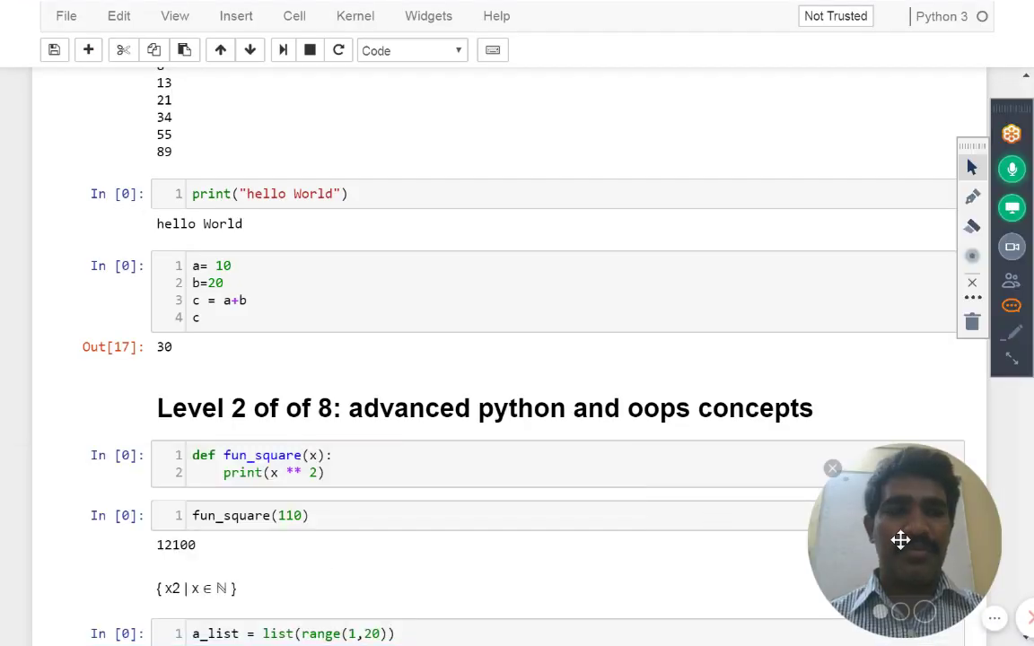
left_click_drag(900, 539, 735, 525)
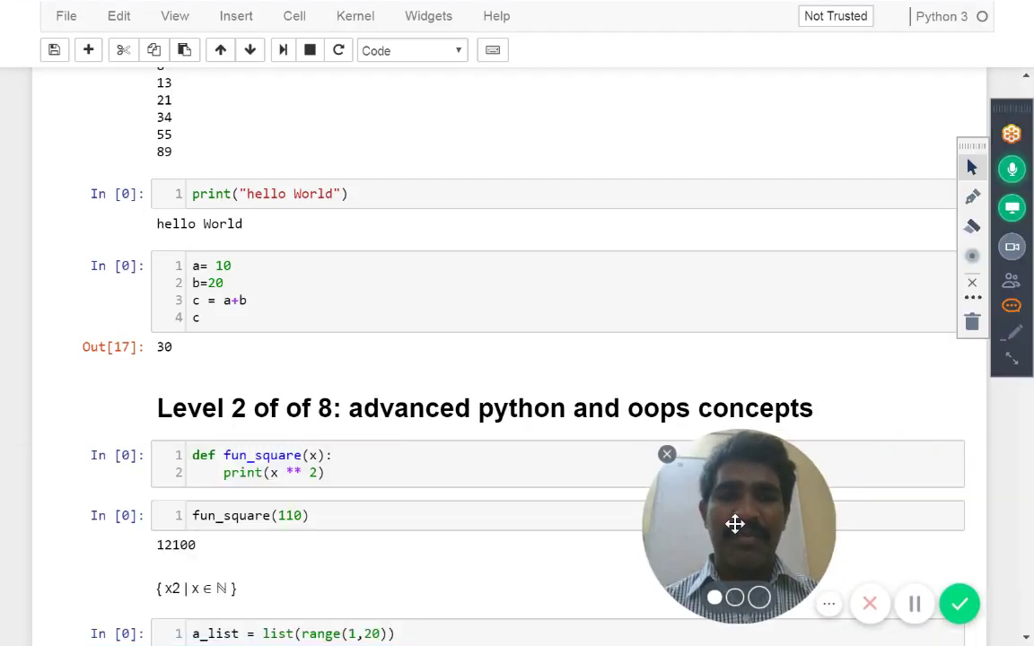
left_click_drag(735, 524, 906, 558)
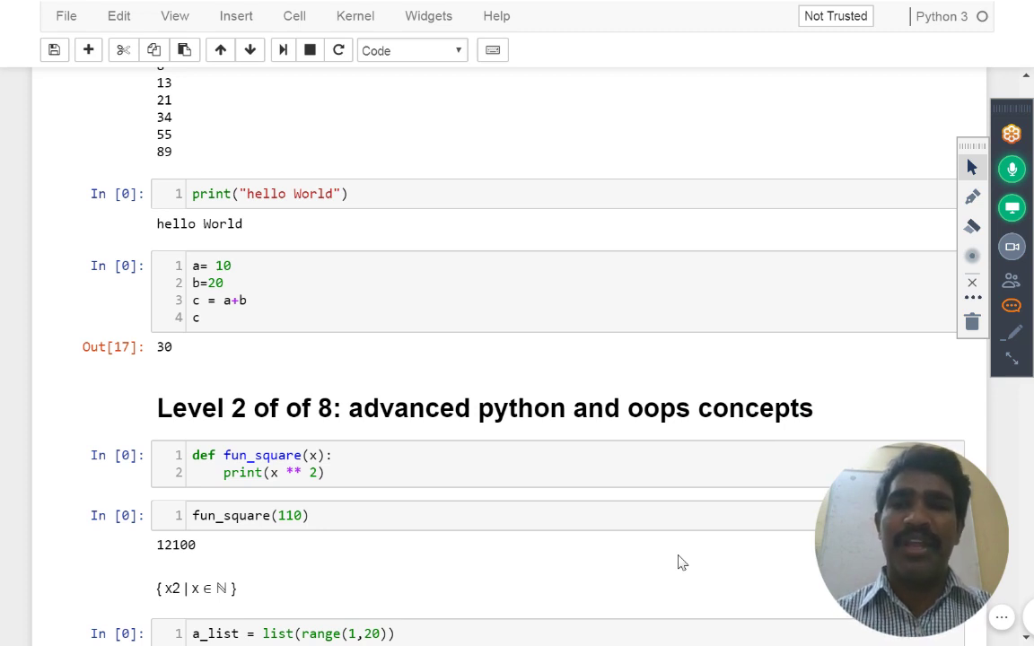
scroll(681, 449, "down", 4)
scroll(691, 341, "down", 4)
scroll(708, 257, "down", 1)
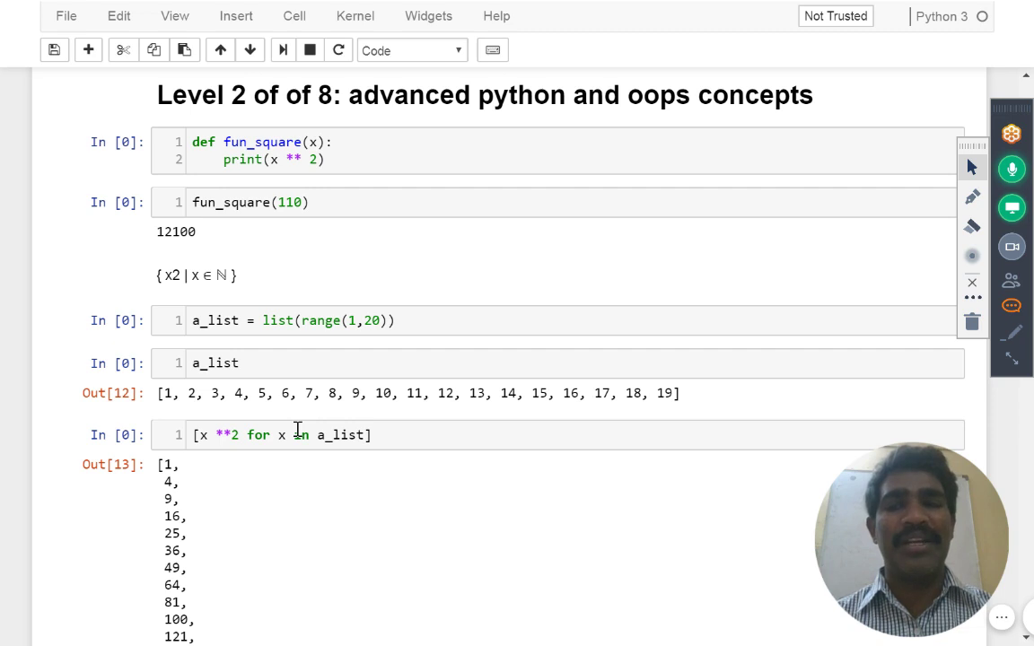
scroll(718, 350, "down", 5)
scroll(718, 350, "down", 3)
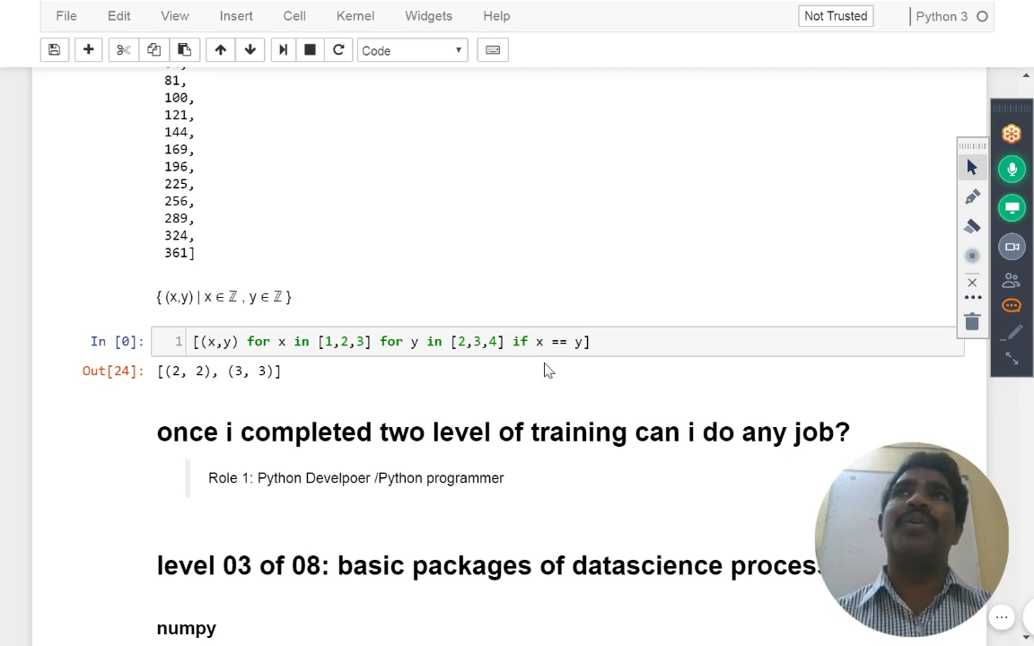
Step: Switch to the Word outline for Levels 02–03, then back to the Jupyter notebook
key("alt+Tab")
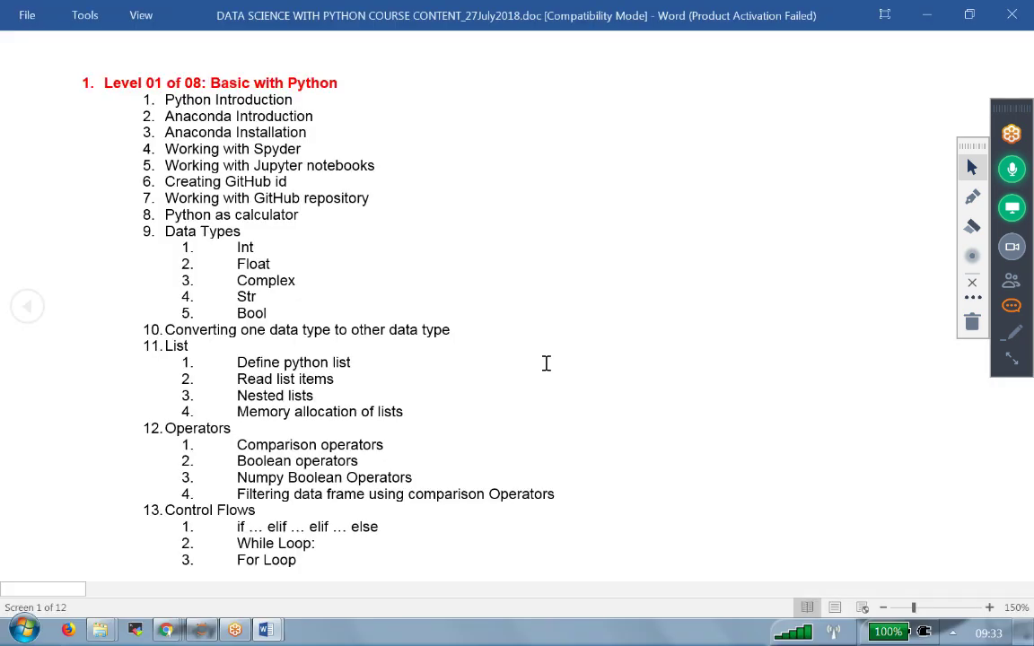
scroll(546, 363, "down", 1)
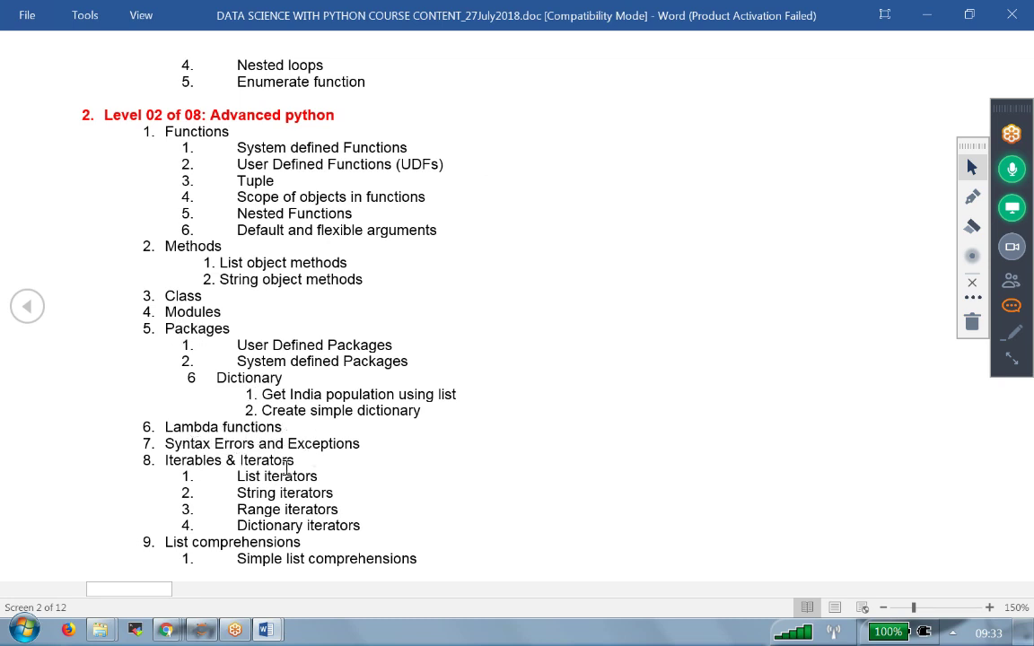
scroll(288, 463, "down", 1)
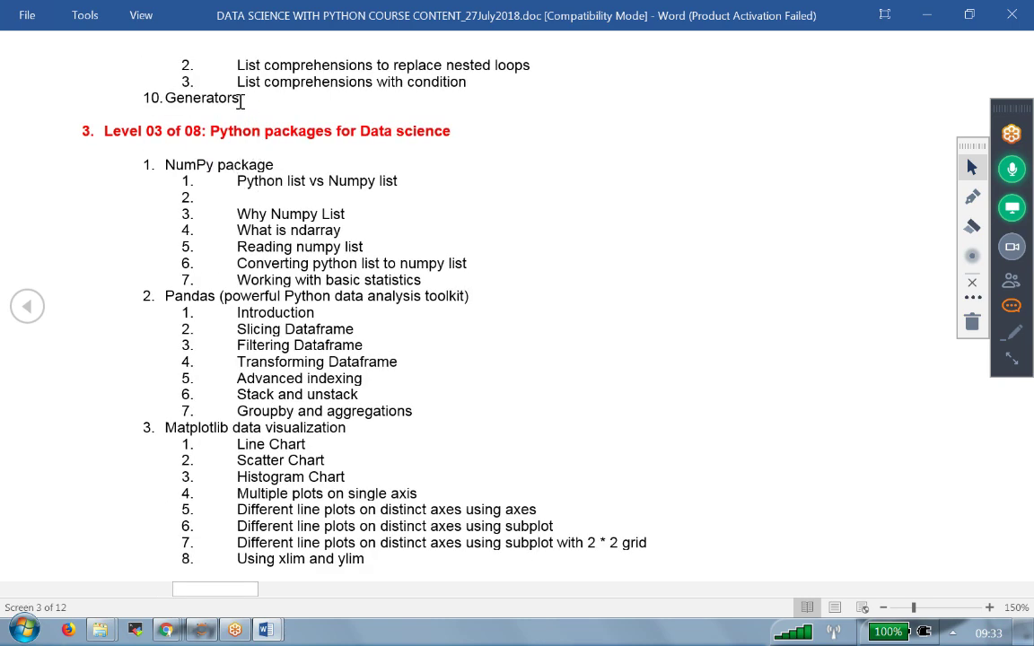
key("alt+Tab")
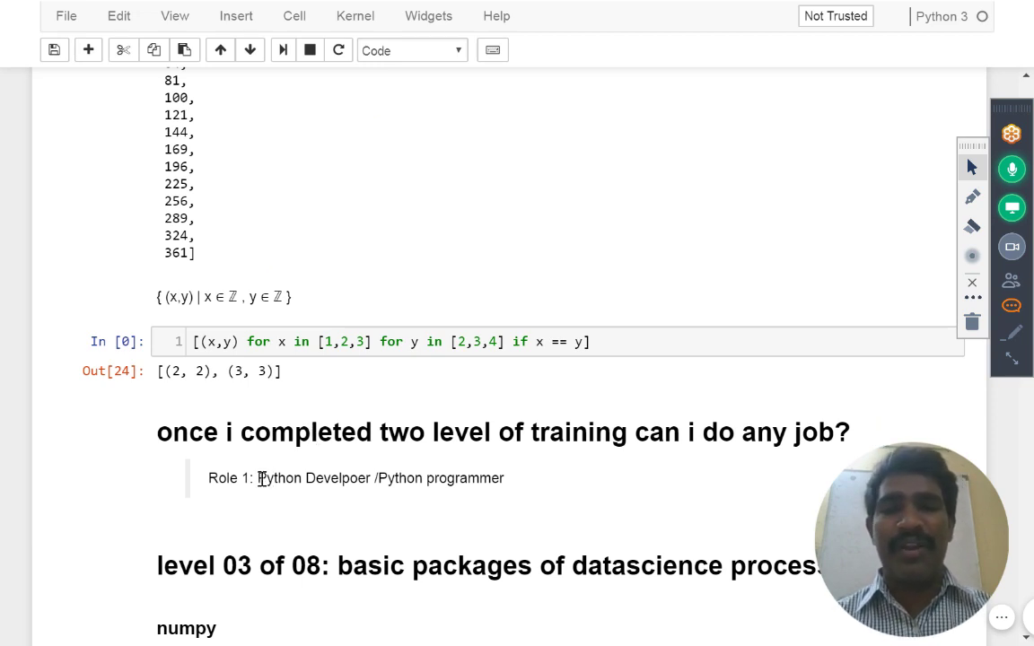
Step: Select 'Python Develpoer /Python programmer' in the Role 1 cell, then clear the selection
left_click_drag(259, 478, 380, 495)
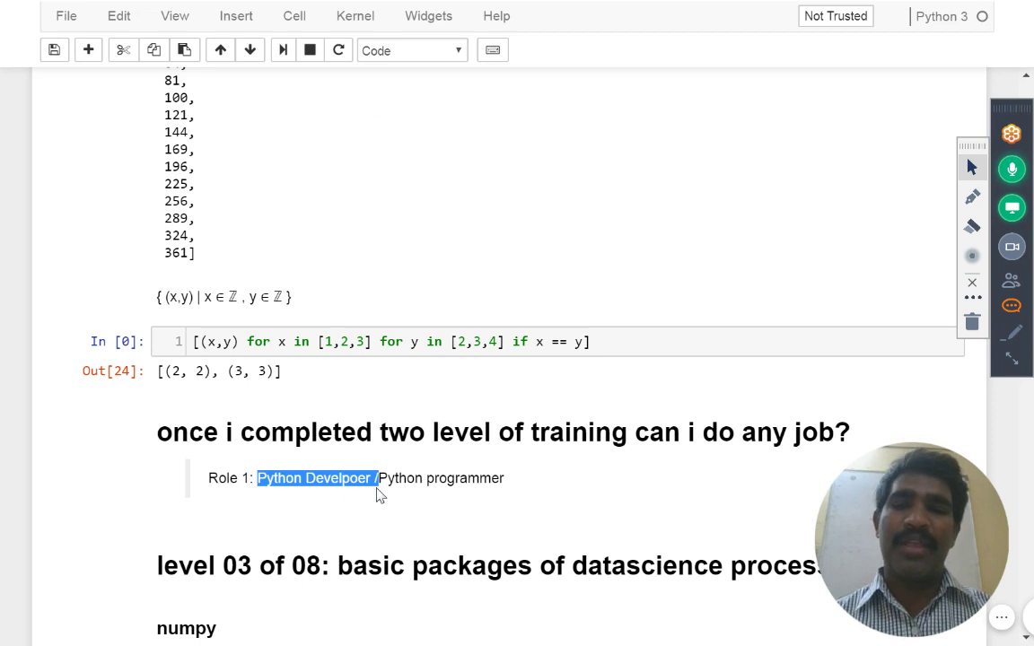
left_click_drag(380, 496, 507, 482)
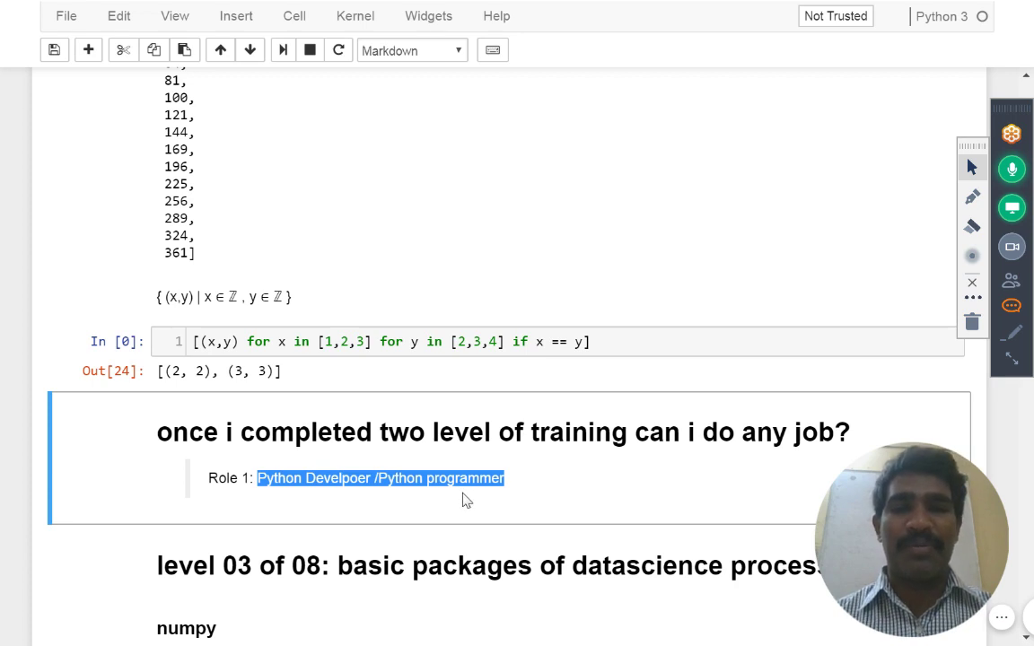
left_click(854, 543)
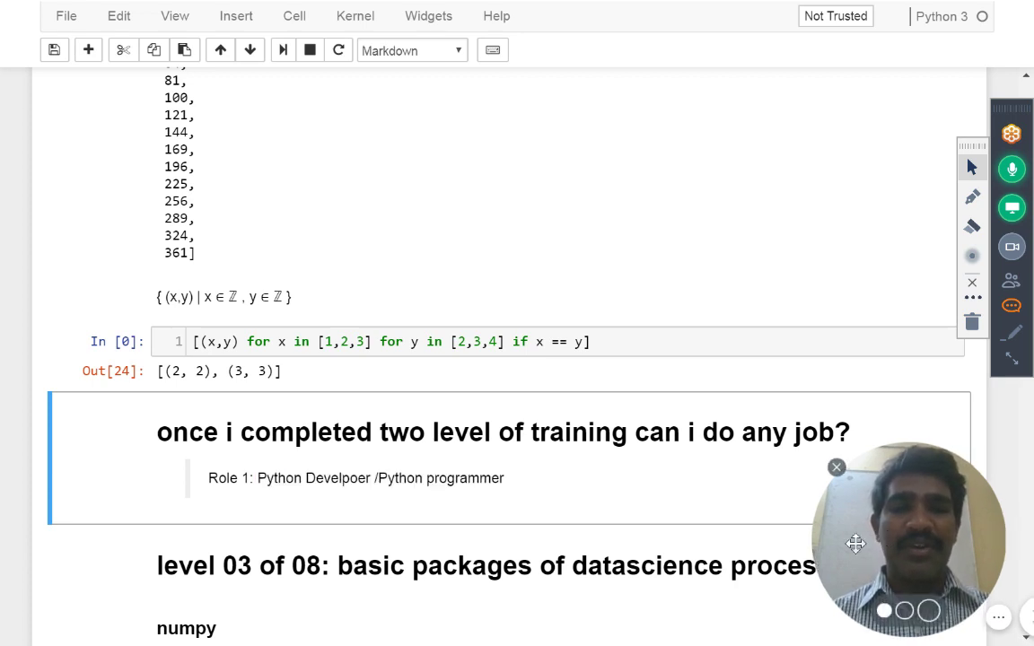
left_click_drag(855, 543, 734, 543)
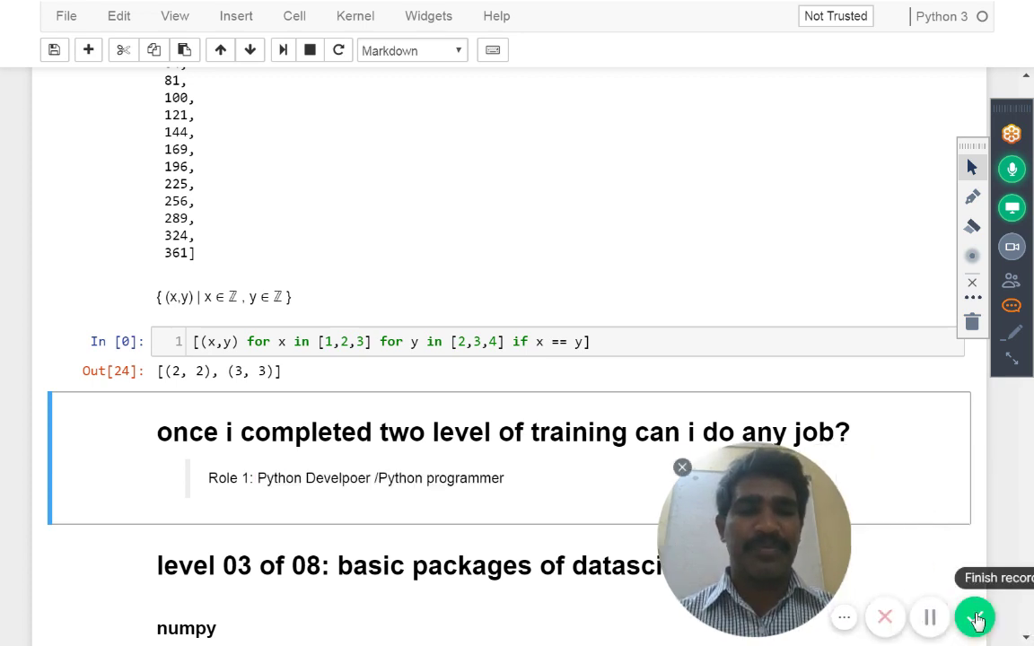